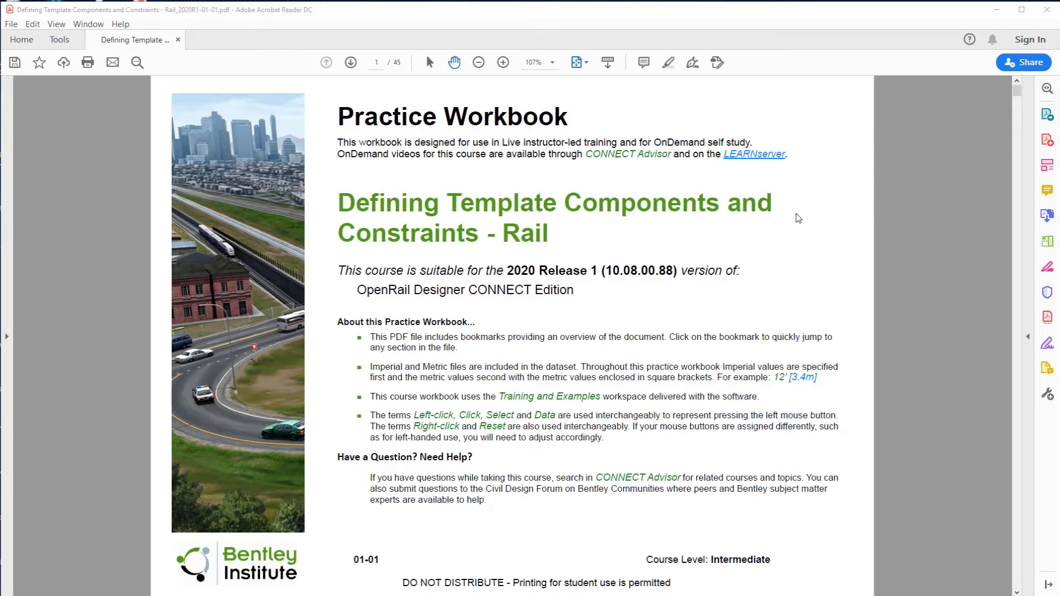
Read the practice workbook from its cover through the Exercise 1 introduction and the Template Review pages.
key(Page_Down)
key(Page_Down)
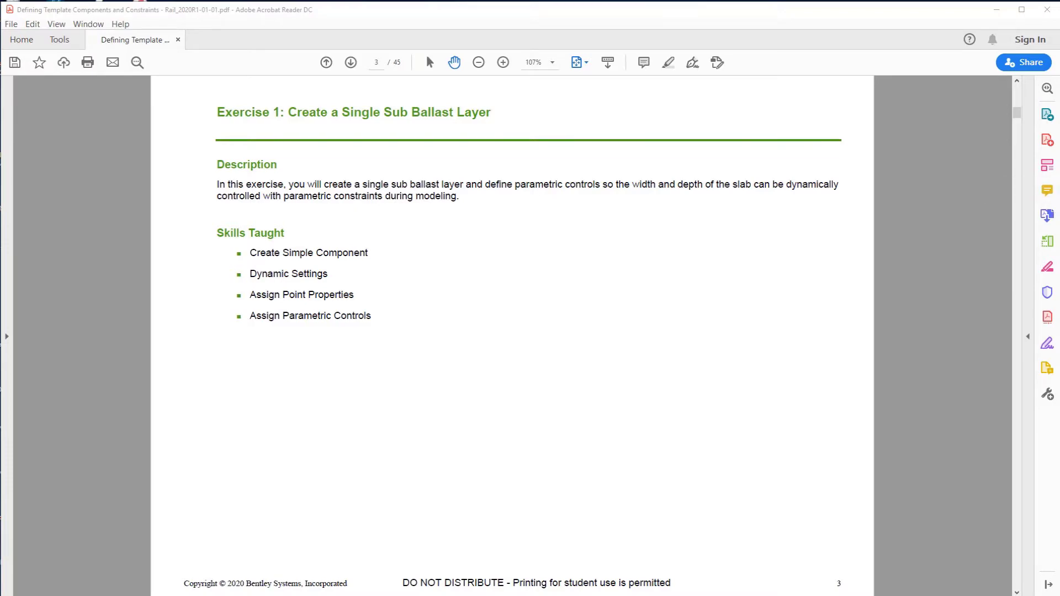
key(Page_Down)
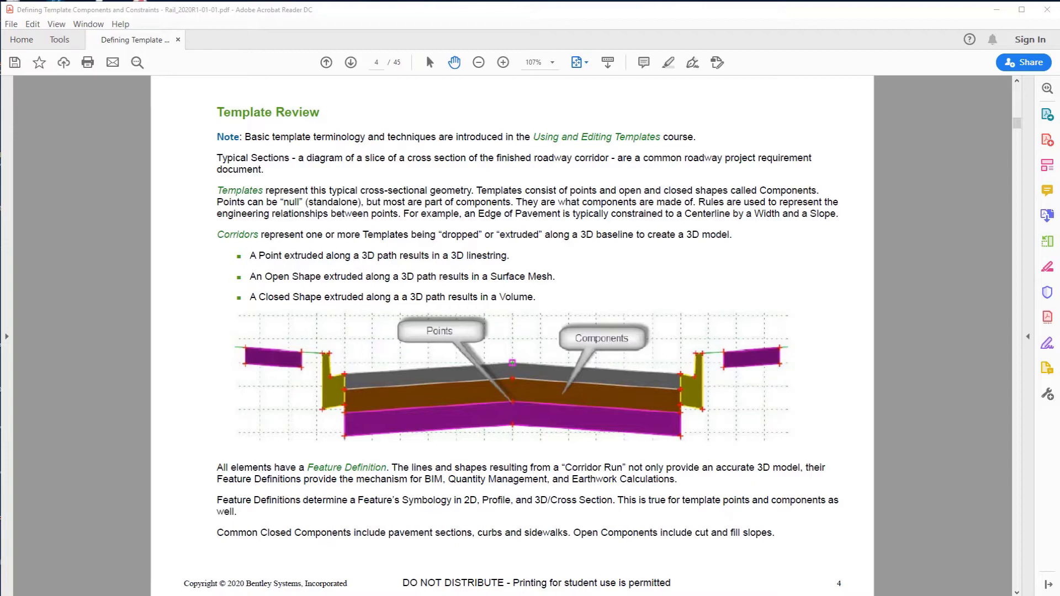
key(Page_Down)
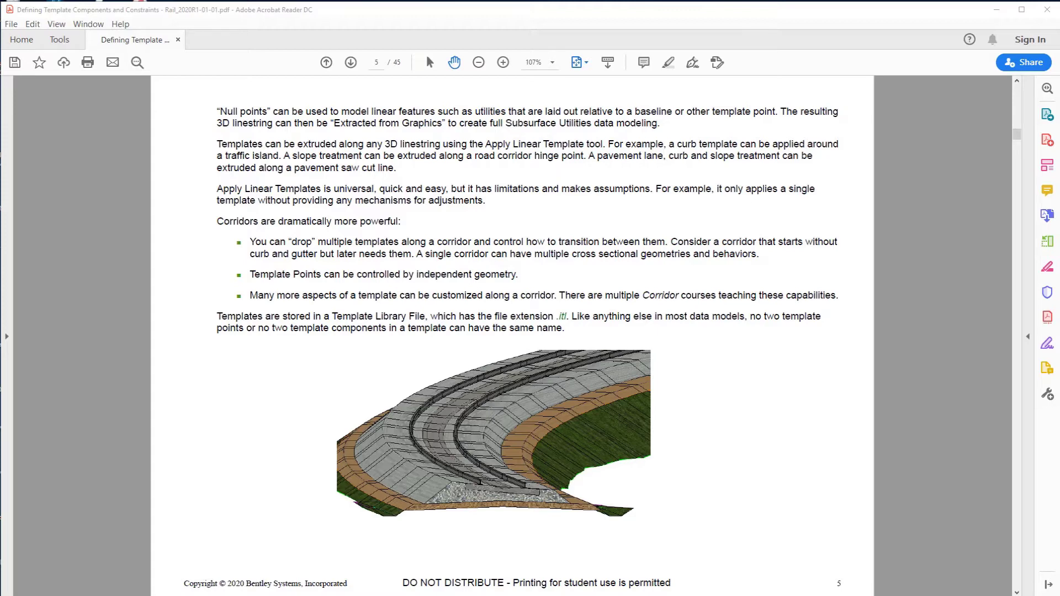
key(Page_Down)
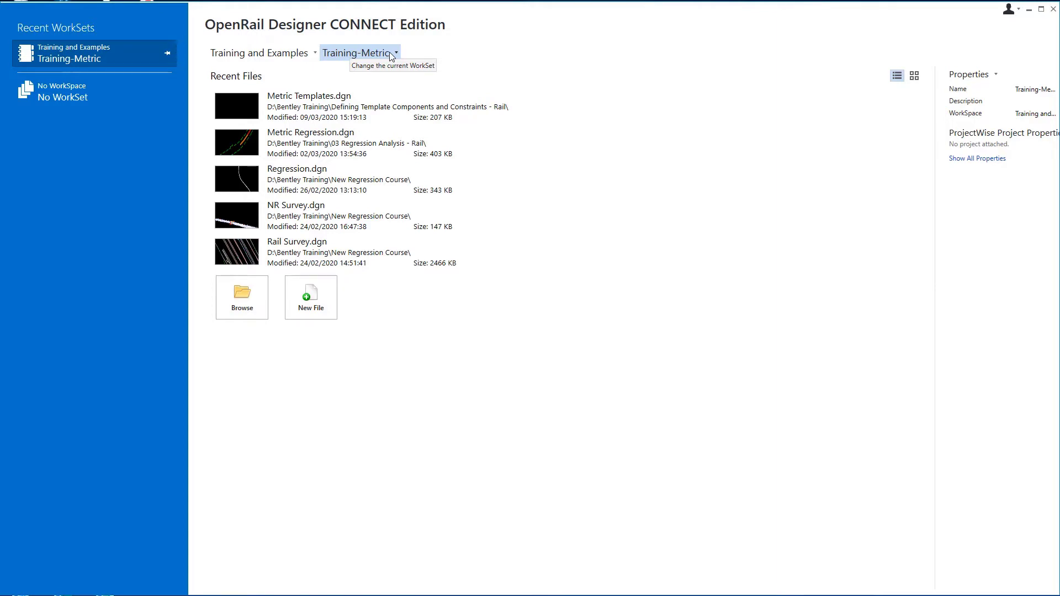
In OpenRail Designer, open Metric Templates.dgn from the Bentley Training folder Defining Template Components and Constraints - Rail.
click(241, 297)
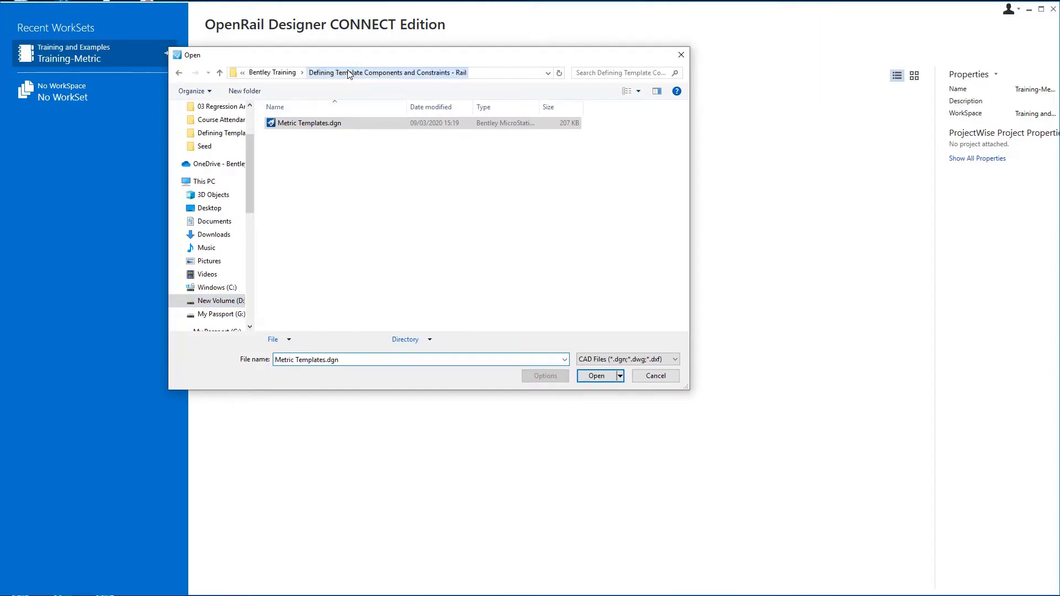
click(286, 75)
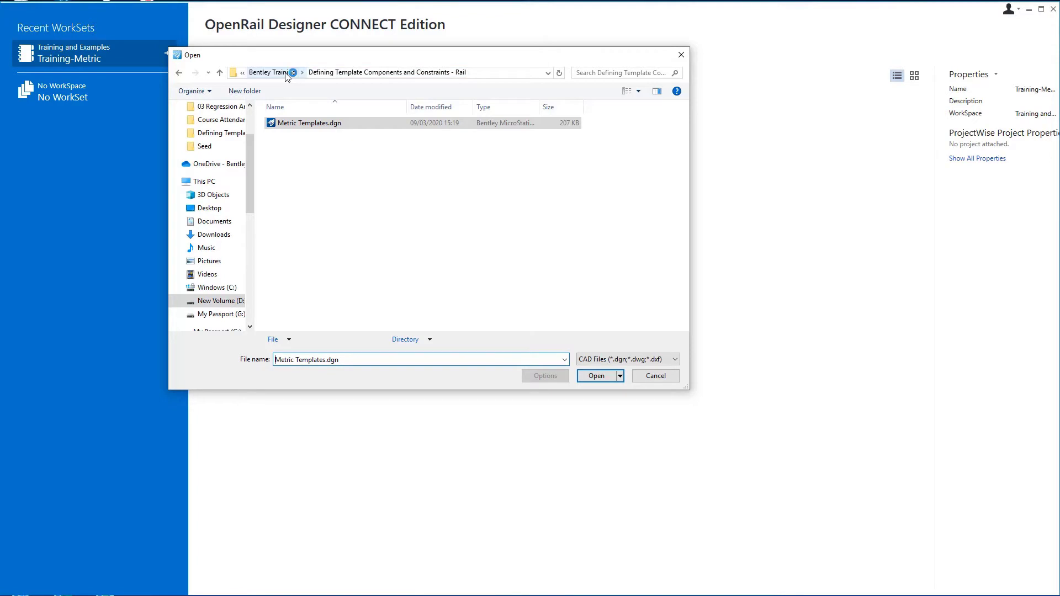
click(286, 74)
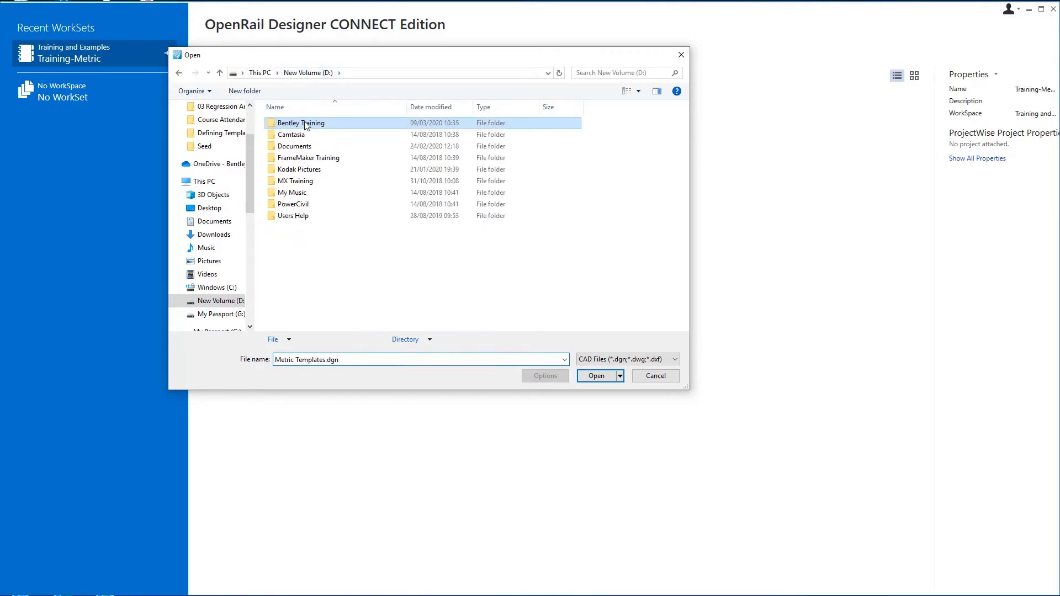
double_click(305, 124)
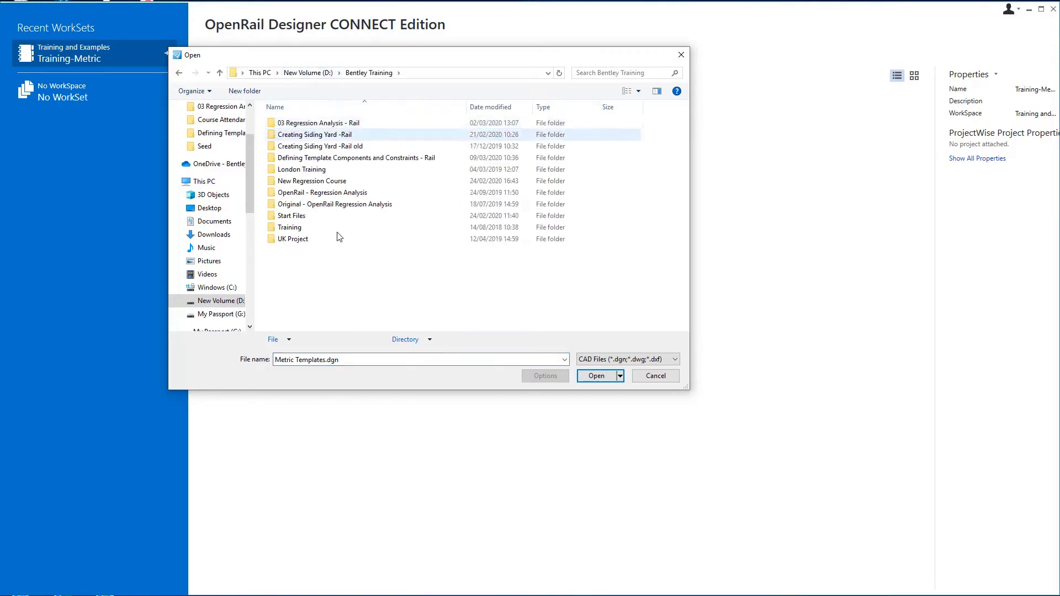
double_click(356, 159)
click(333, 127)
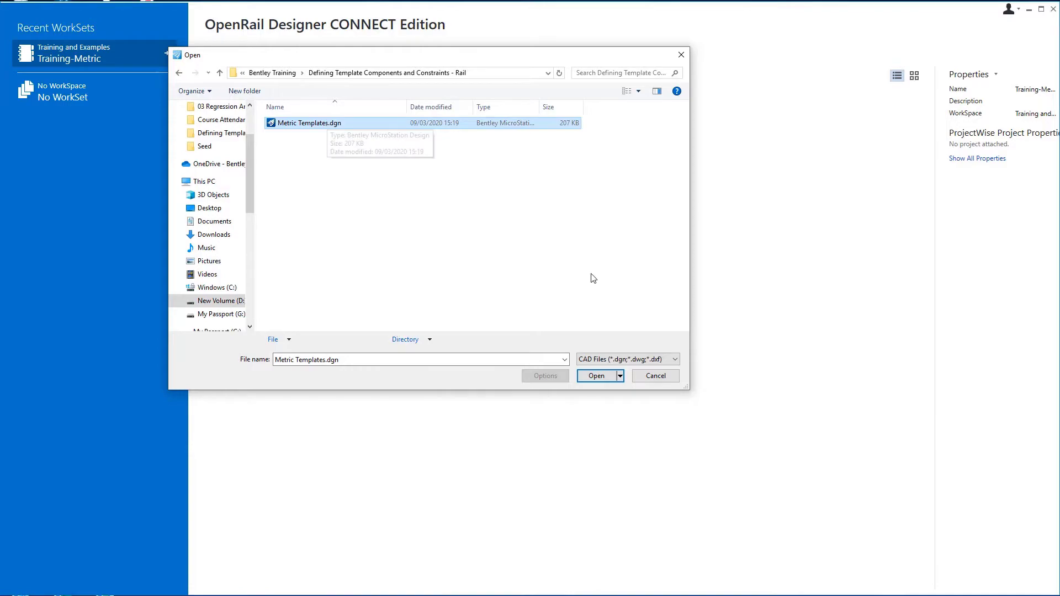
click(614, 375)
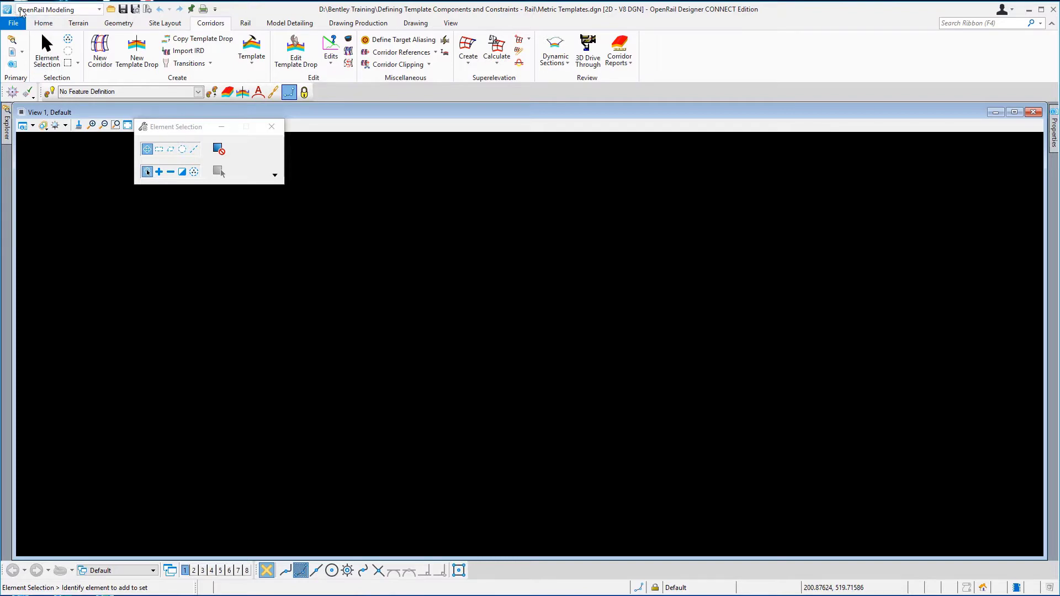
Select the OpenRail Modeling workflow and open the Create Template editor.
click(100, 10)
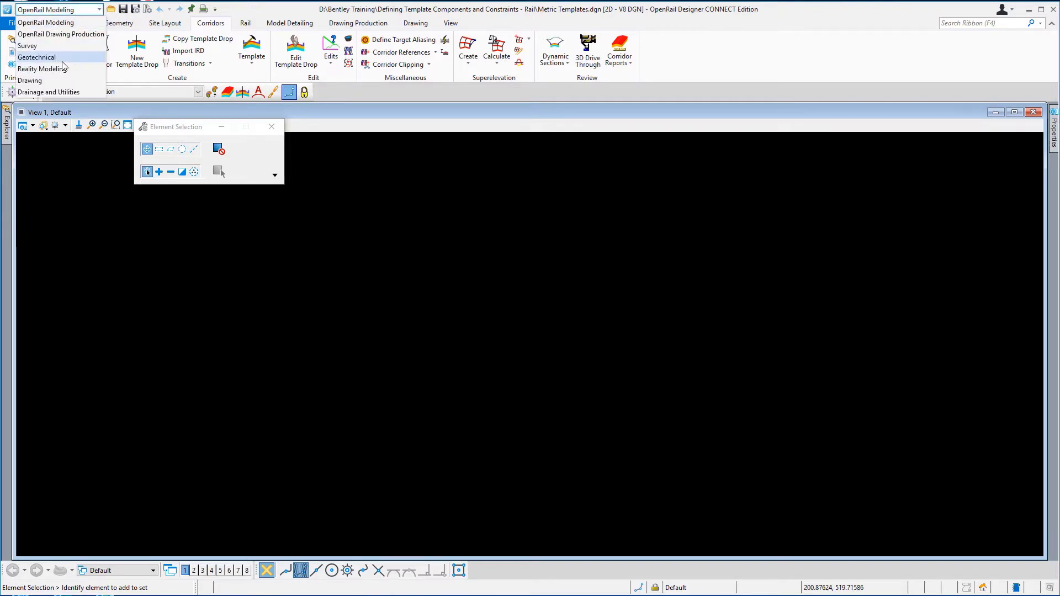
click(50, 23)
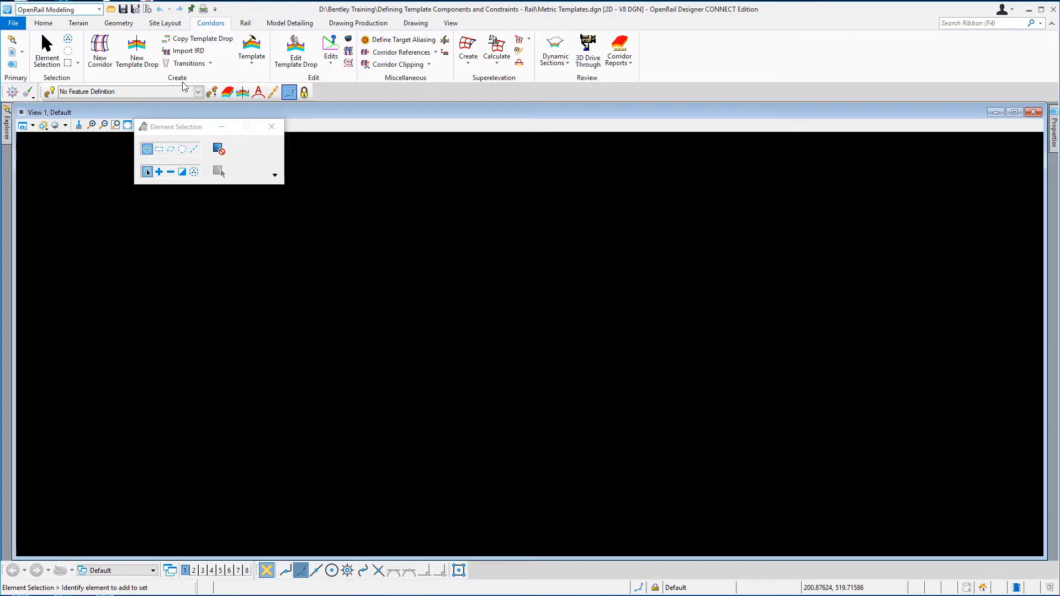
click(252, 60)
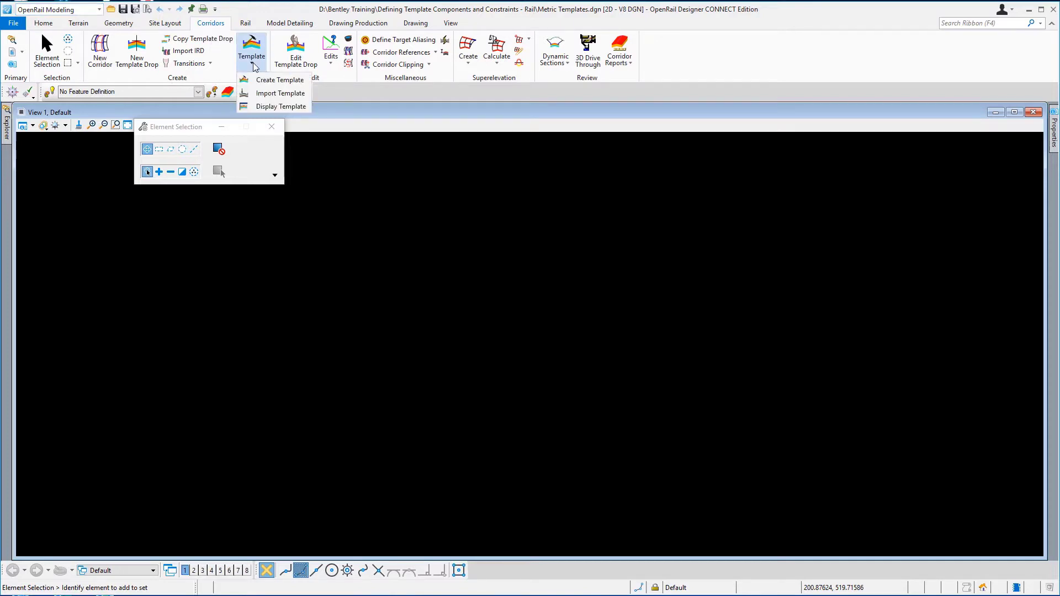
click(272, 82)
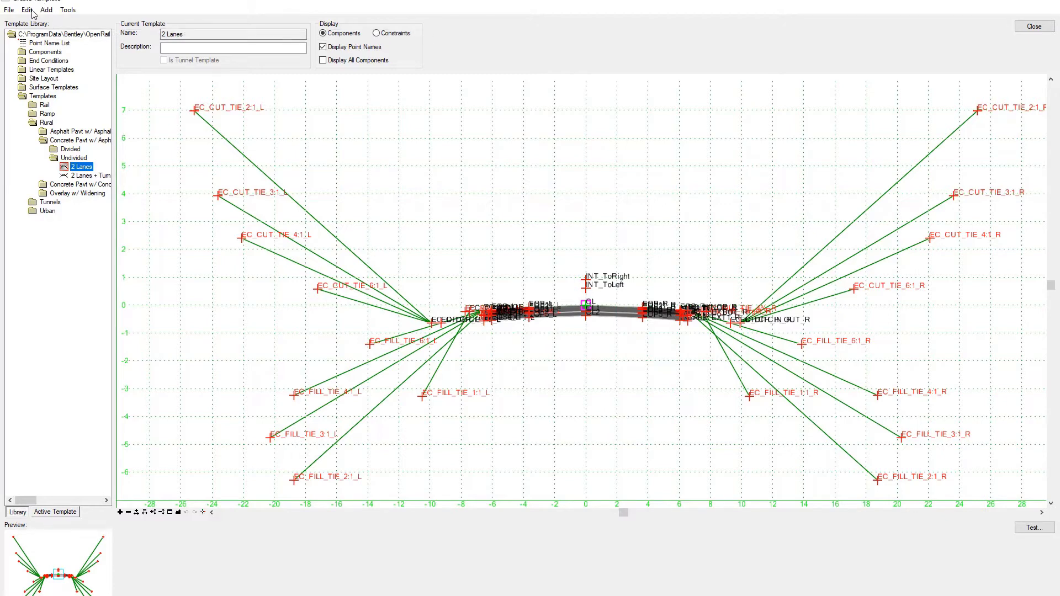
Load the template library Project Template.itl from the Defining Template Components and Constraints - Rail folder.
click(9, 11)
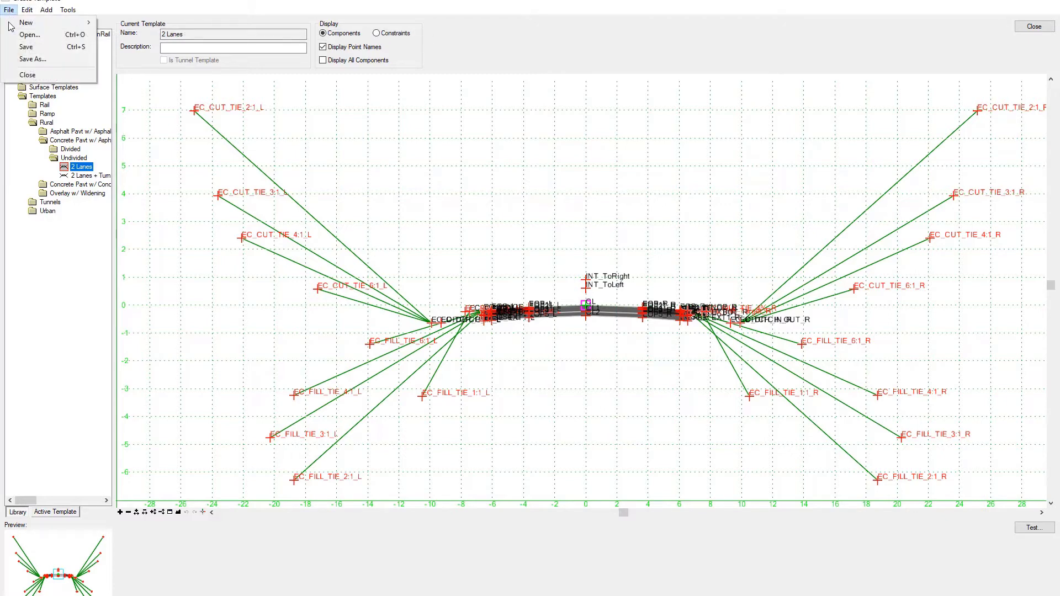
click(26, 34)
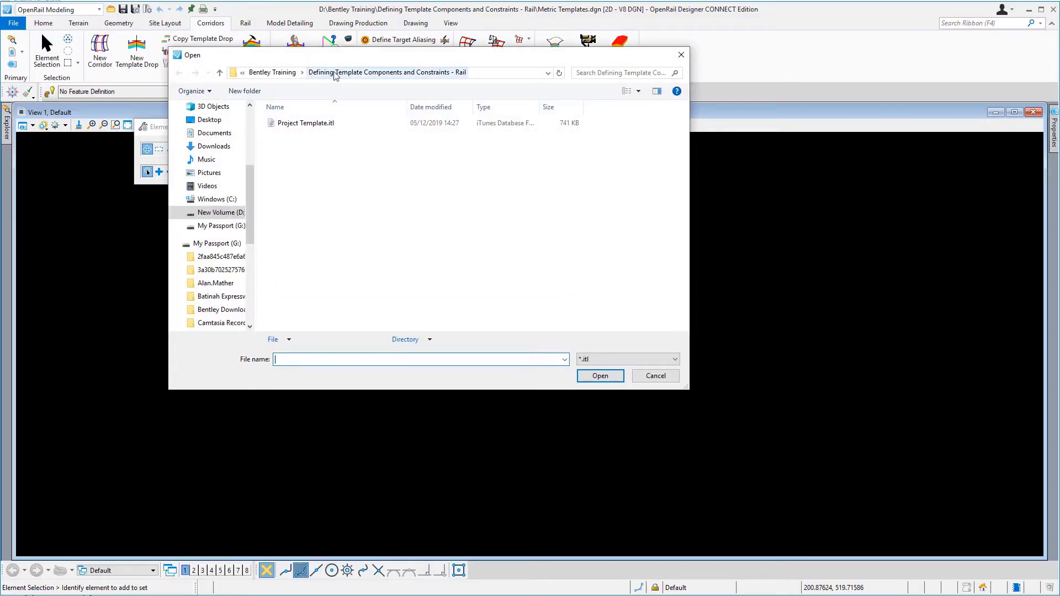
click(309, 125)
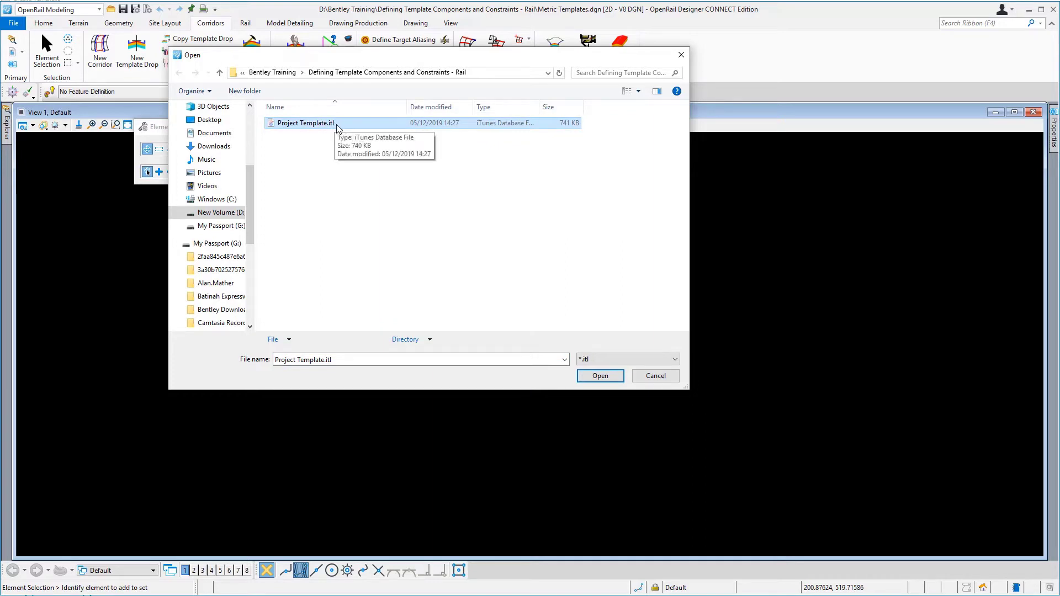
click(599, 377)
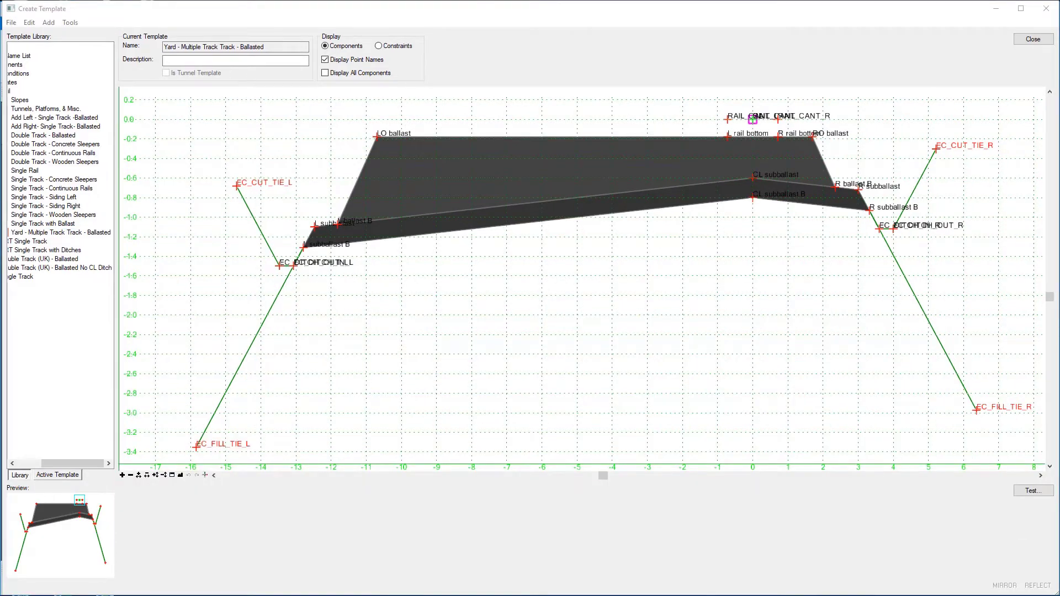
Create a new template named Sub Ballast Layer in the library's Components folder.
drag(55, 469, 29, 469)
drag(69, 219, 69, 220)
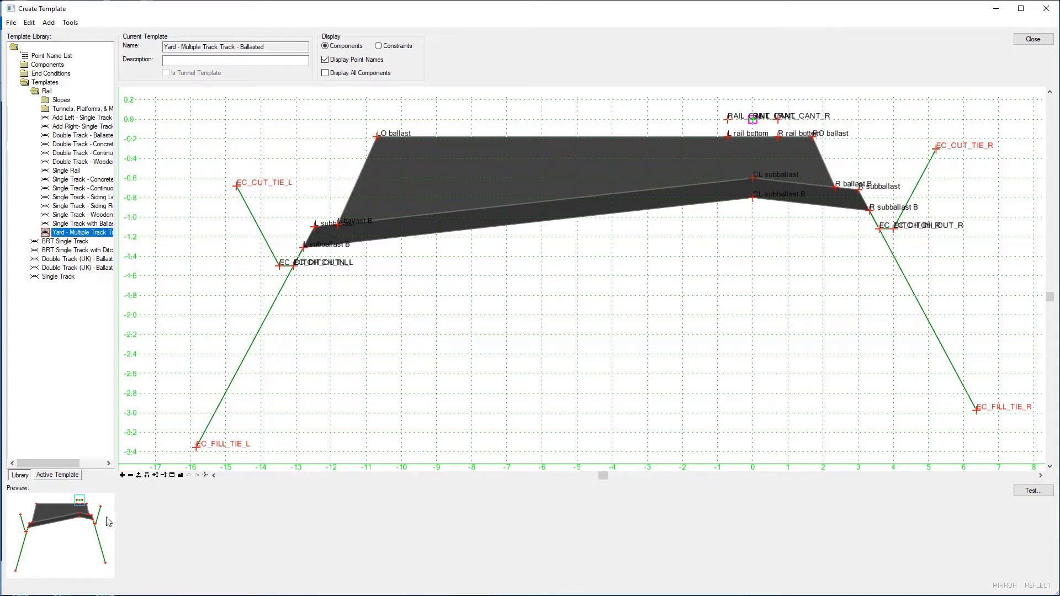
click(299, 234)
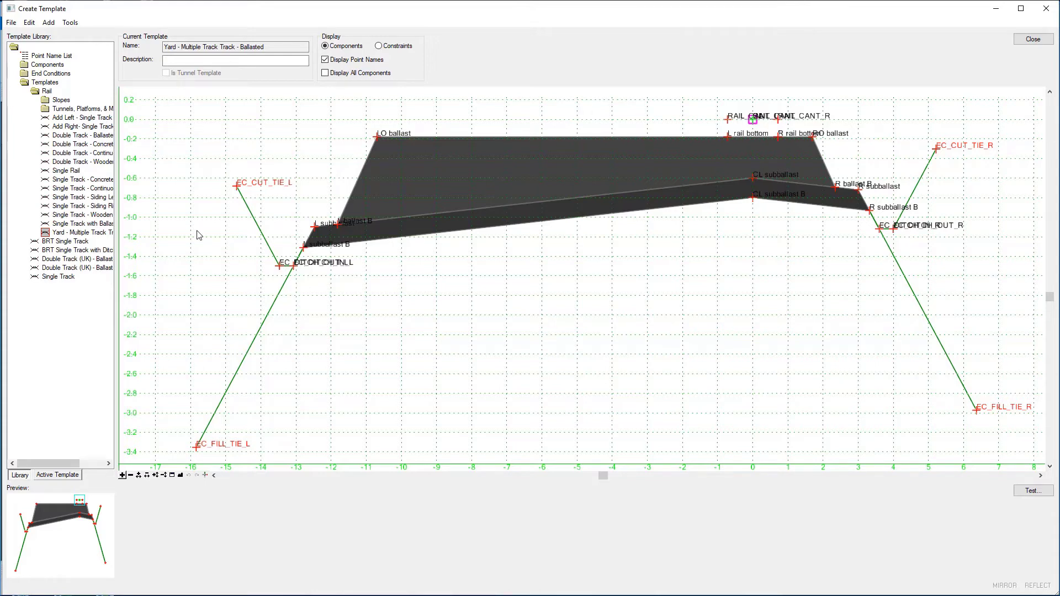
double_click(25, 65)
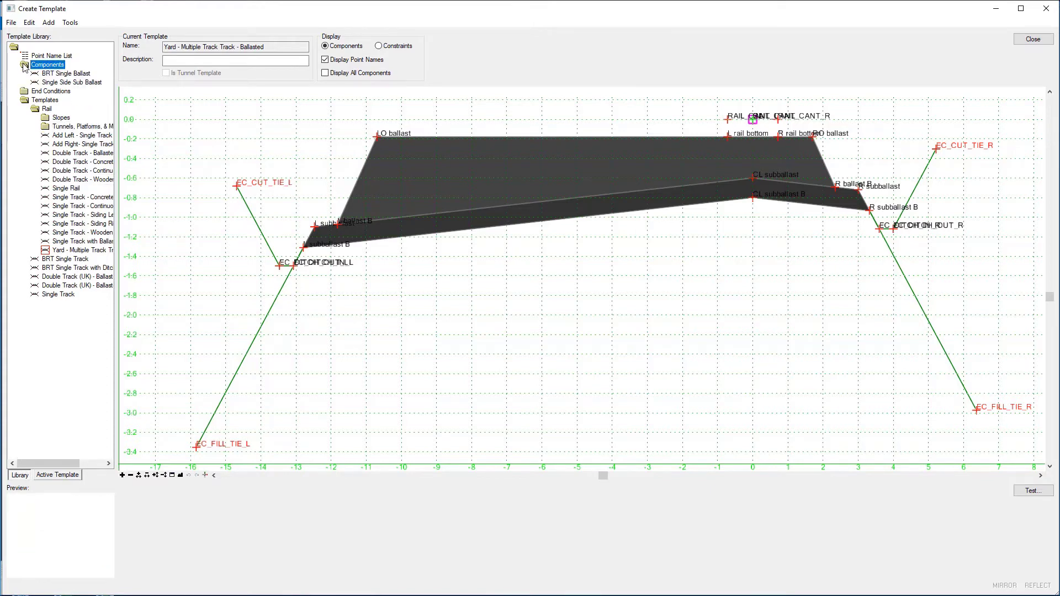
right_click(24, 66)
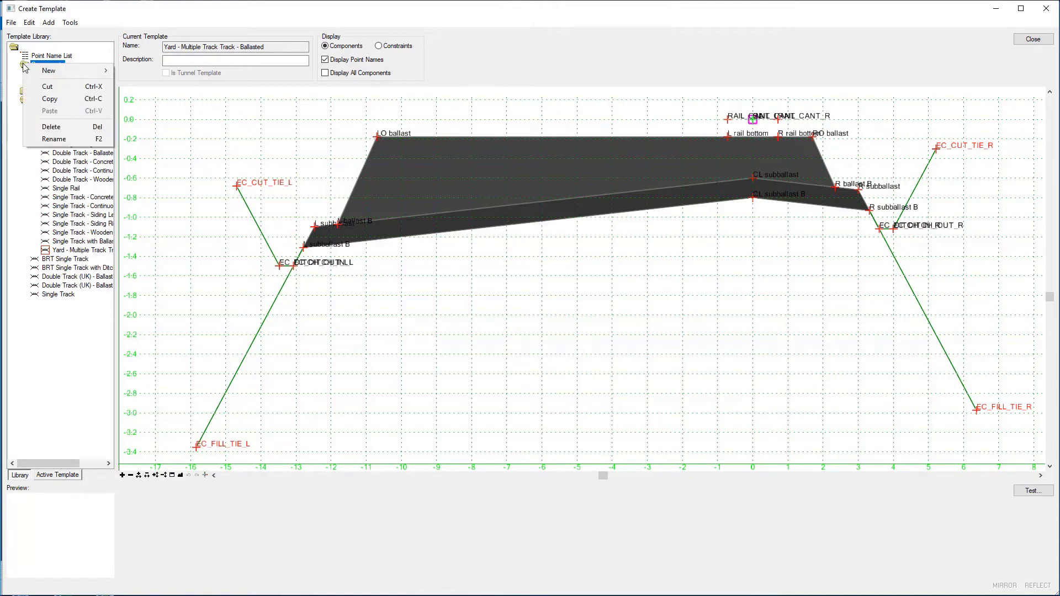
mouse_move(49, 75)
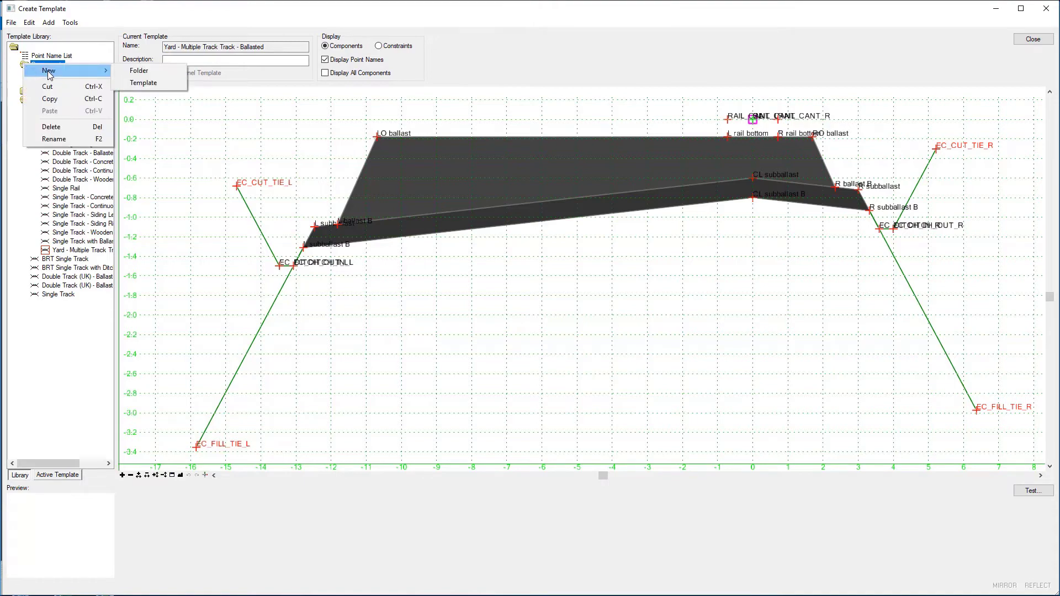
click(143, 82)
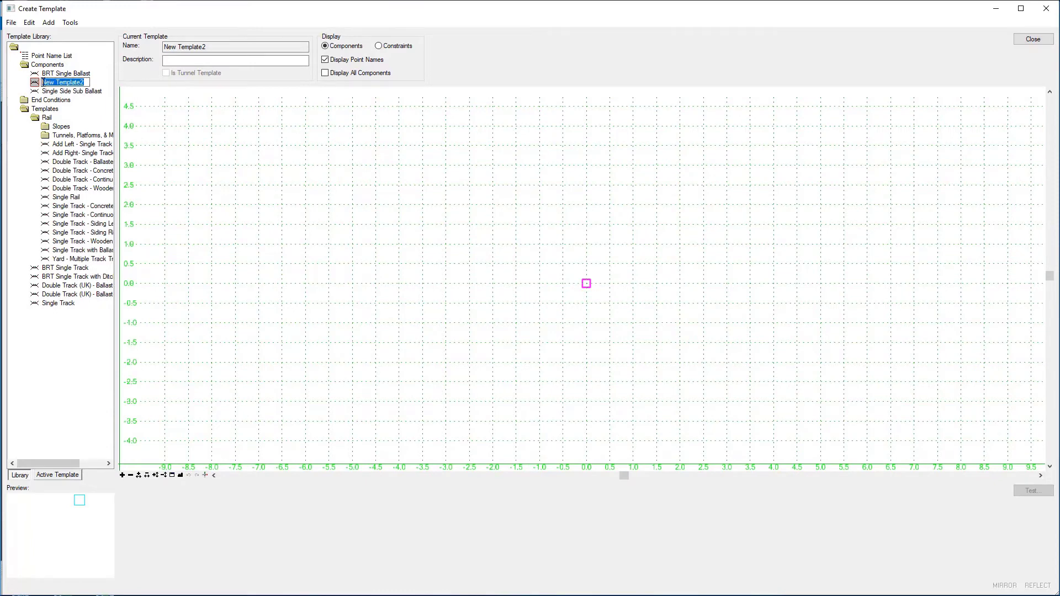
text(S)
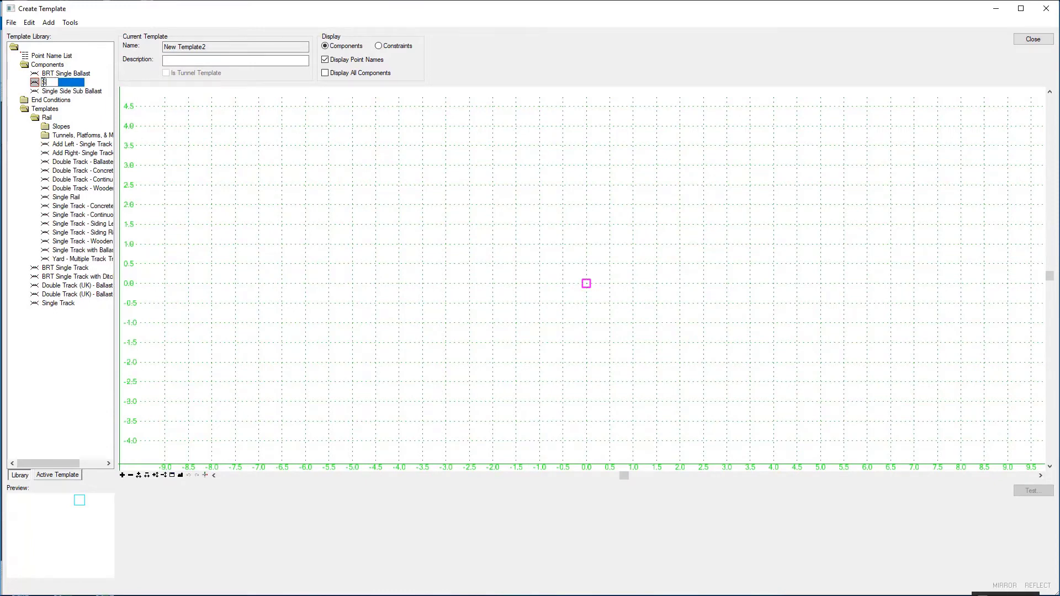
text(ub Ballast Layer)
click(83, 335)
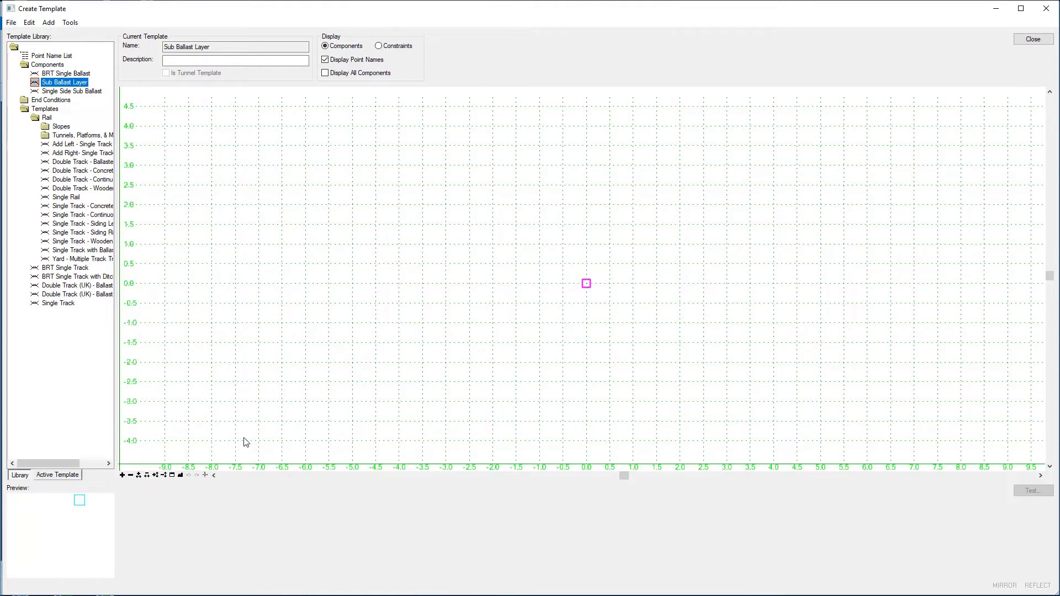
Show the Dynamic Settings and set both the X and Y step to 0.1.
click(207, 475)
click(207, 475)
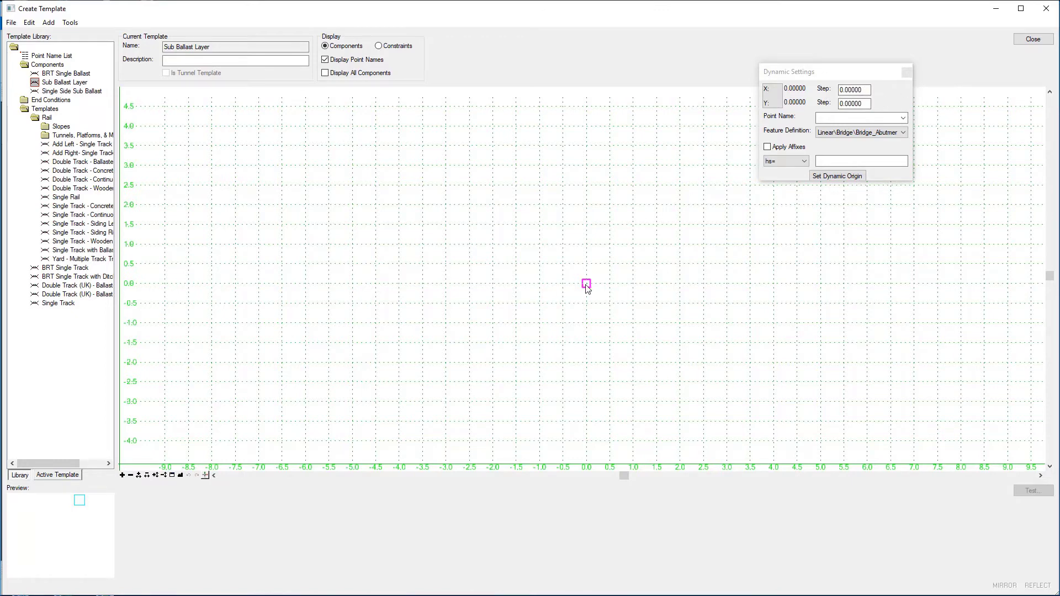
drag(864, 89, 835, 91)
text(0.1)
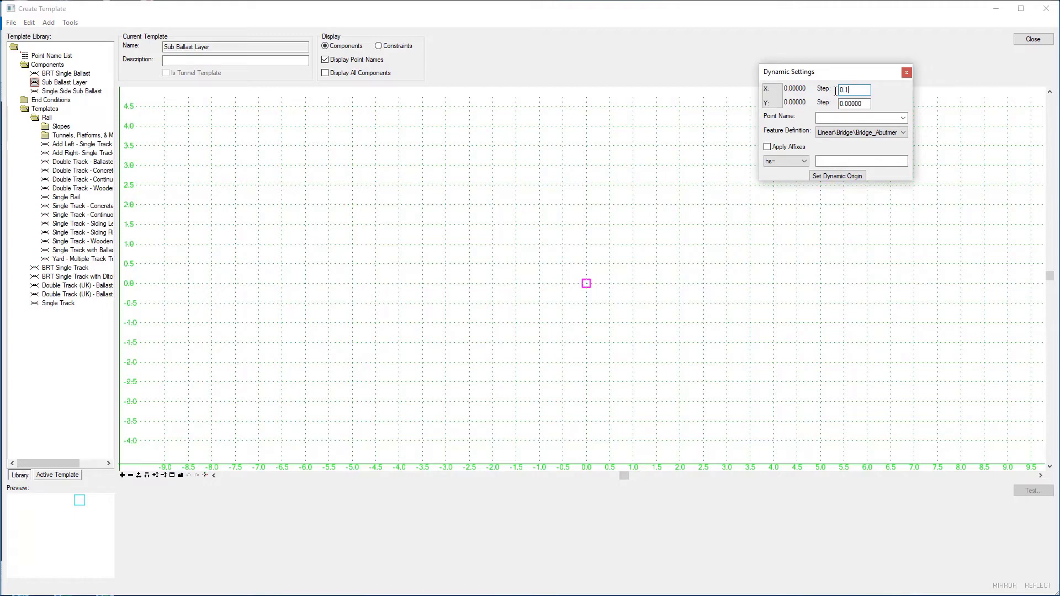
click(869, 104)
text(0.1)
click(869, 90)
Set the point name in the Dynamic Settings to HINGE.
click(903, 117)
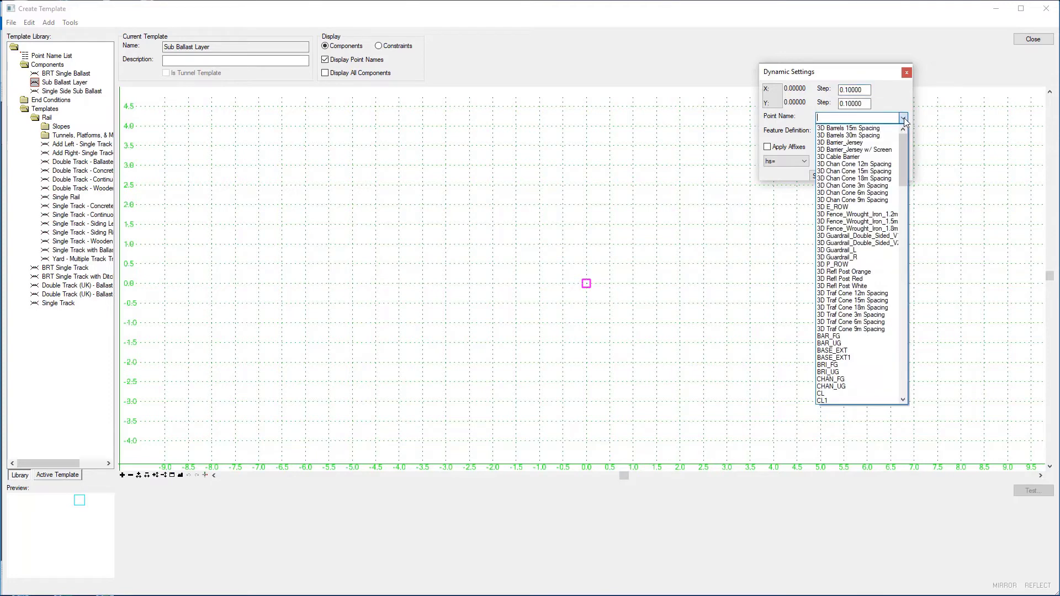
mouse_move(905, 162)
mouse_down()
mouse_move(900, 259)
mouse_move(905, 148)
mouse_up()
click(843, 117)
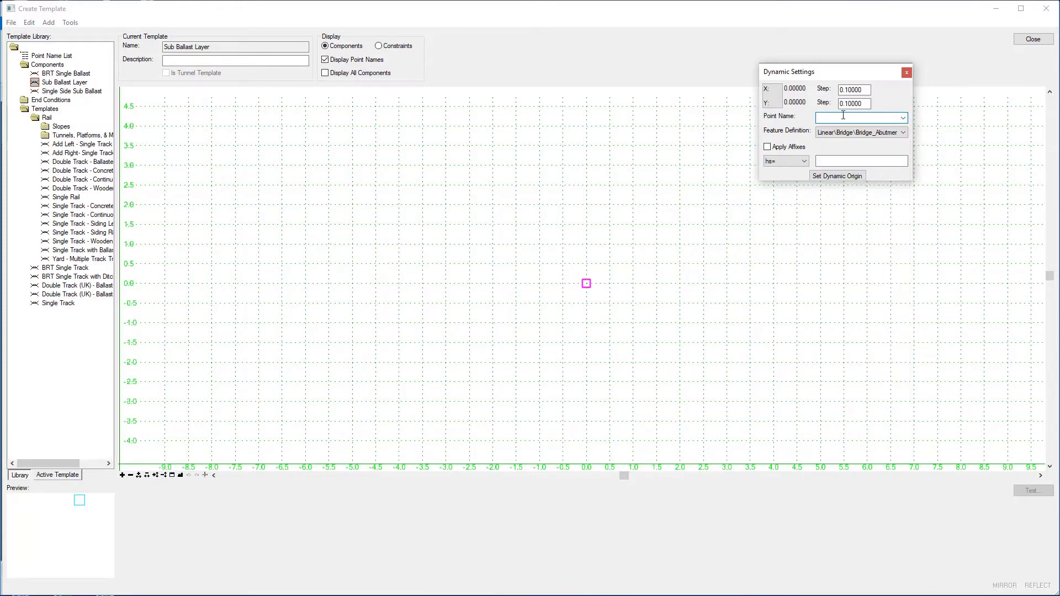
text(HINGE)
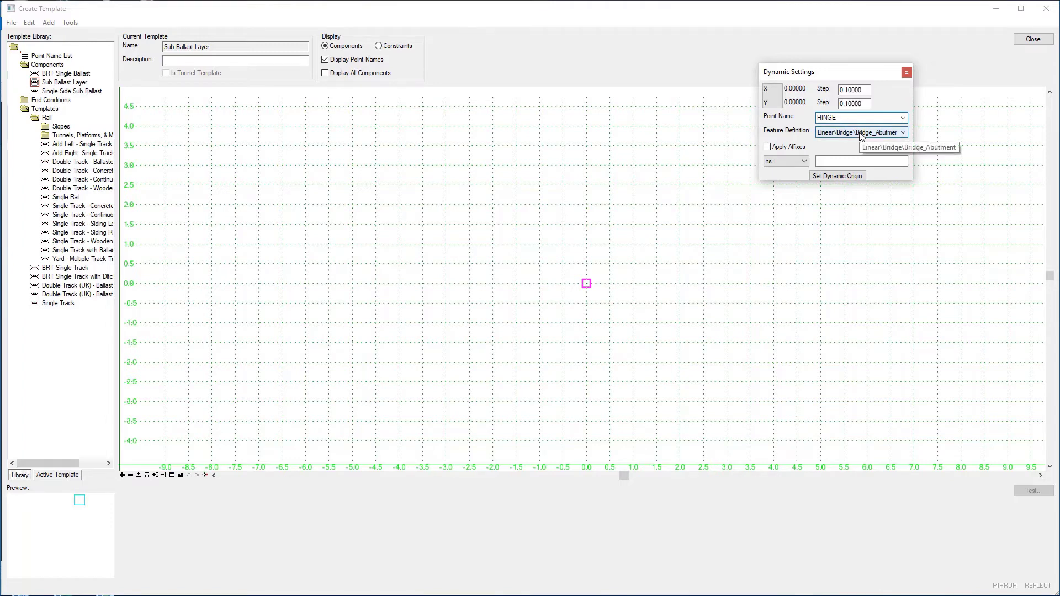
key(Return)
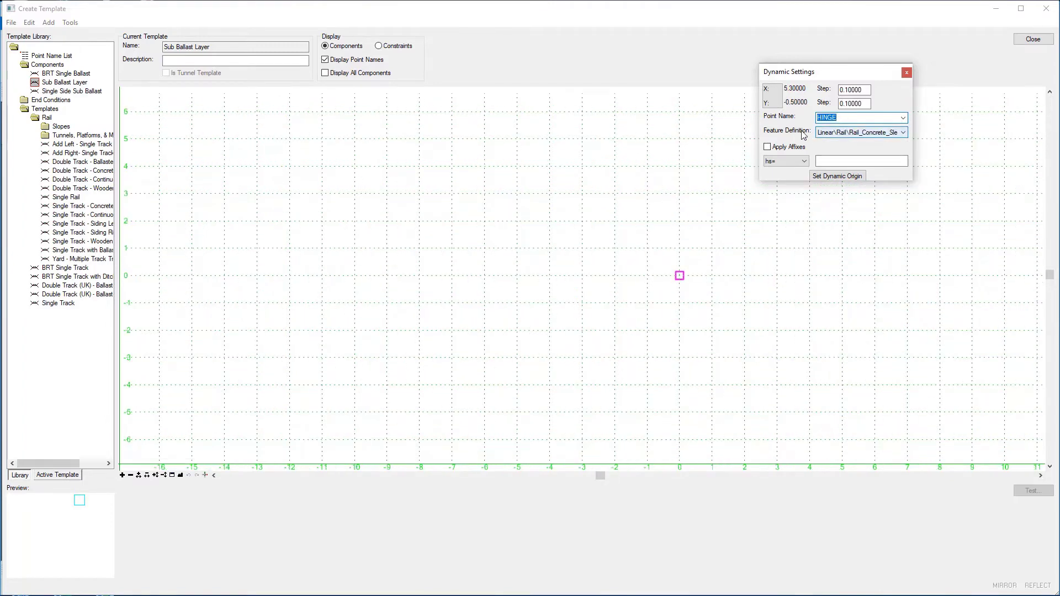
Set the dynamic point feature definition to TL_Rail Subballast from the Rail group of the linear Template Points.
click(903, 133)
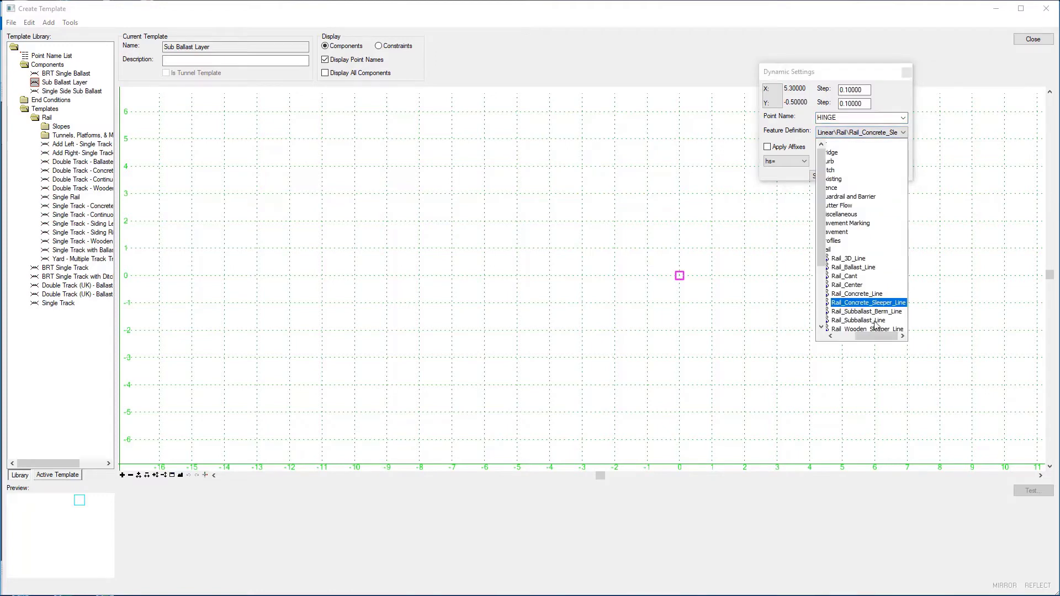
drag(882, 336, 840, 340)
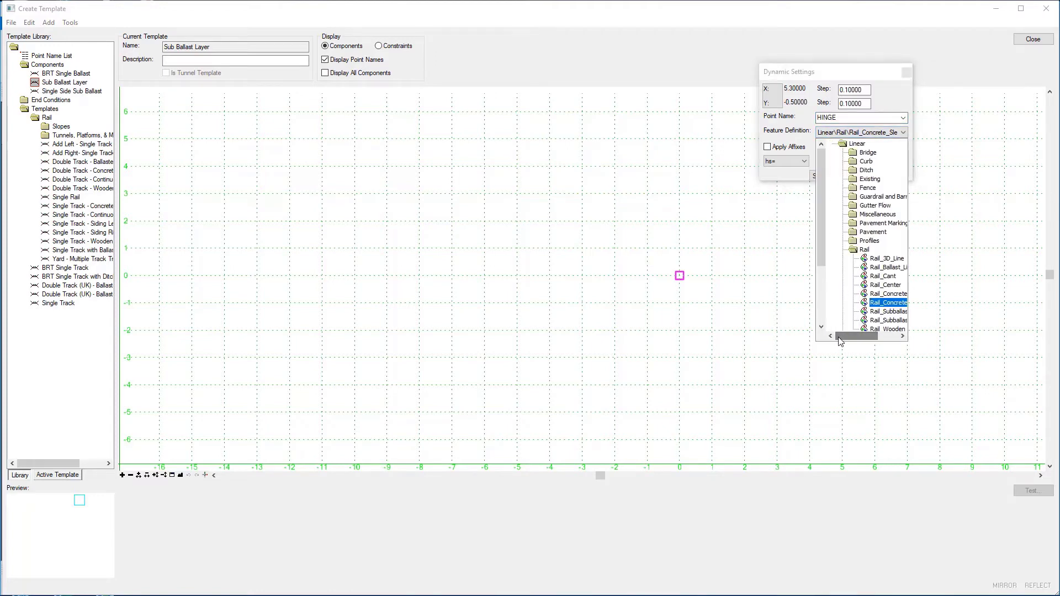
click(854, 250)
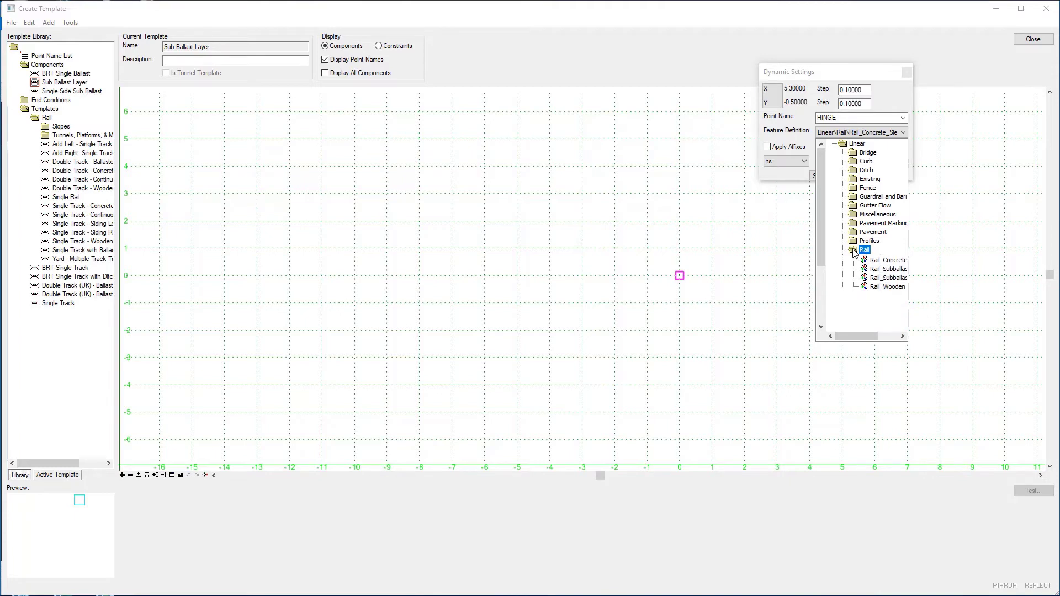
click(854, 252)
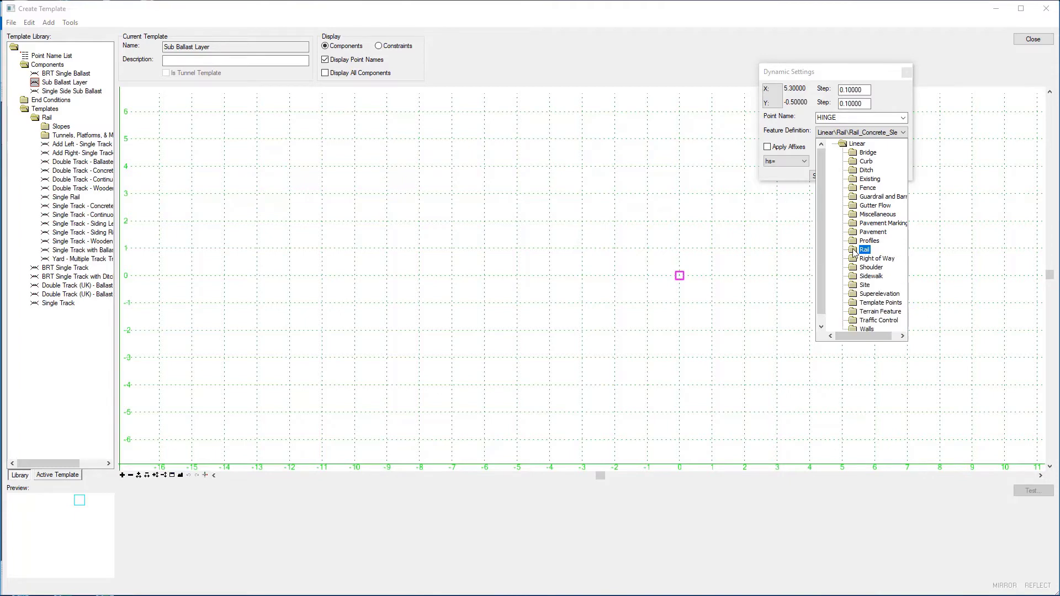
double_click(856, 303)
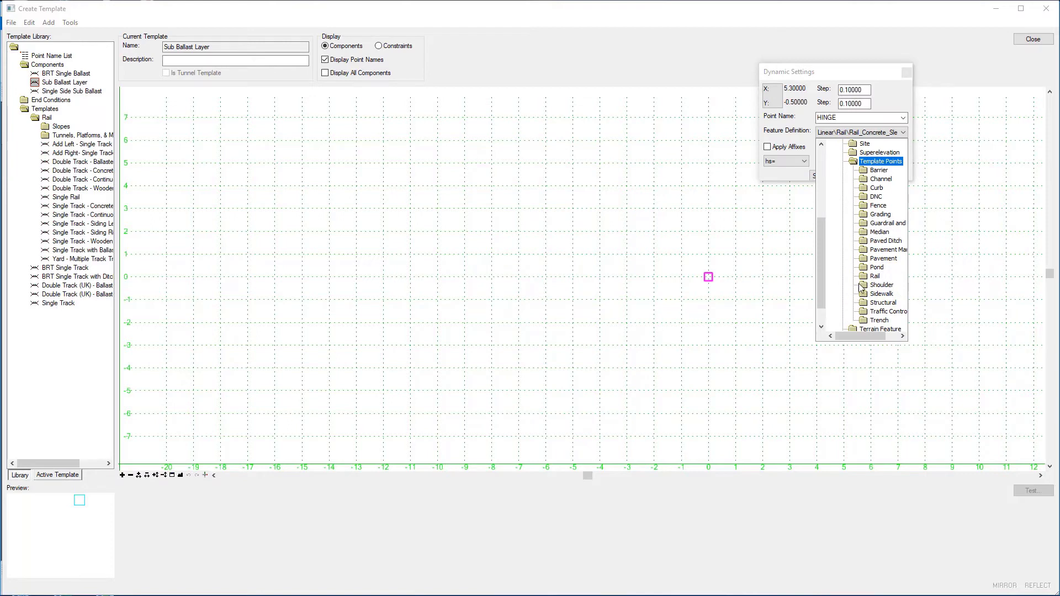
double_click(863, 277)
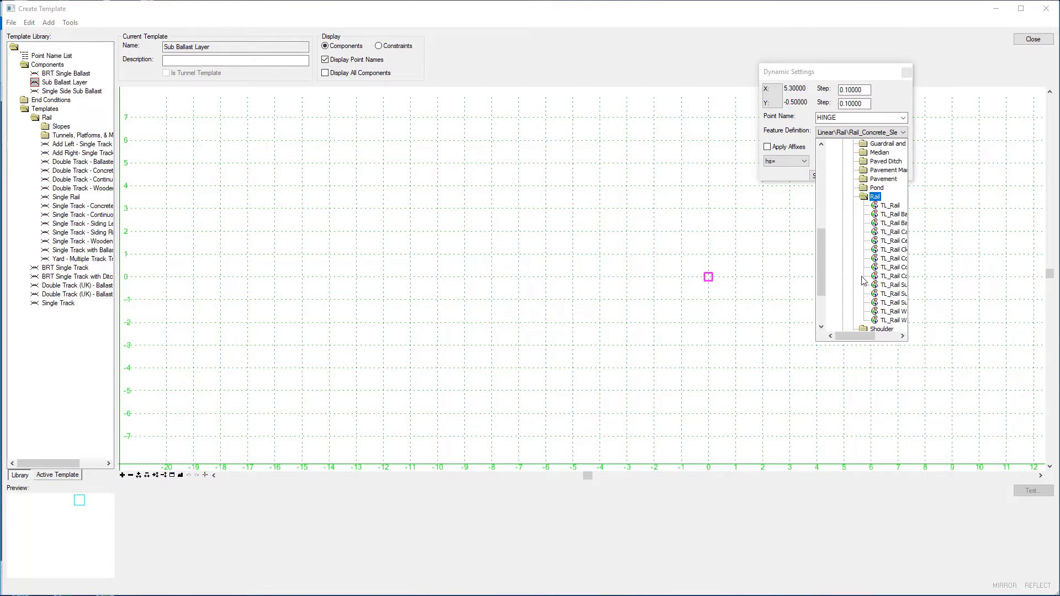
drag(857, 333, 876, 333)
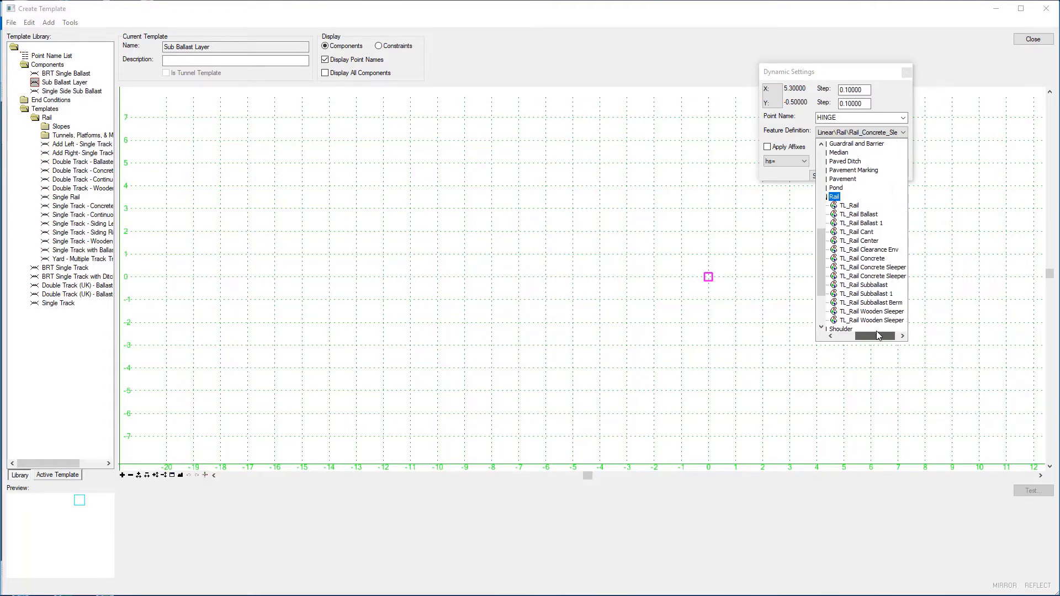
click(871, 285)
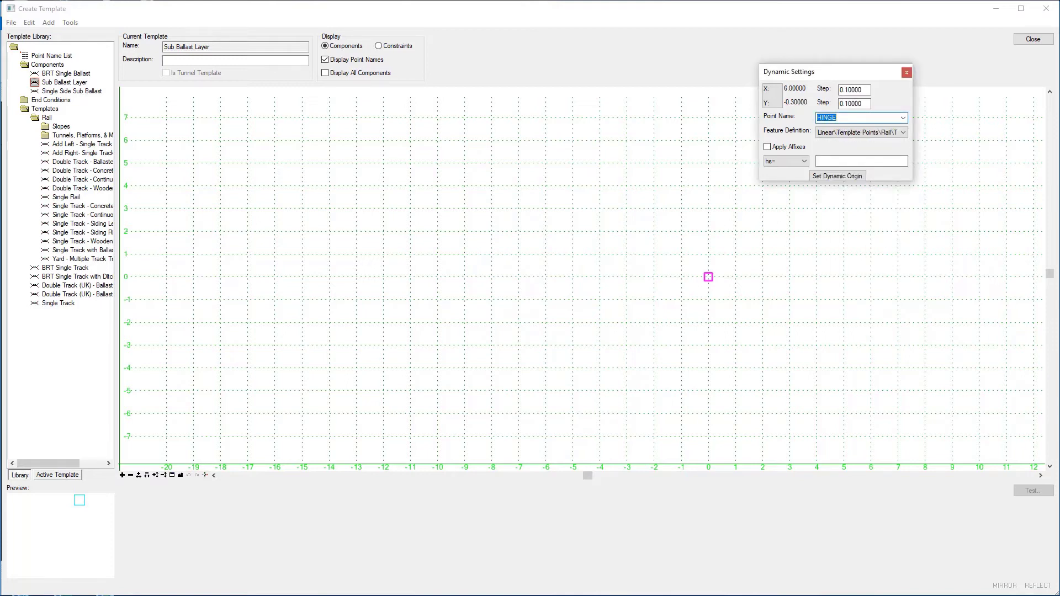
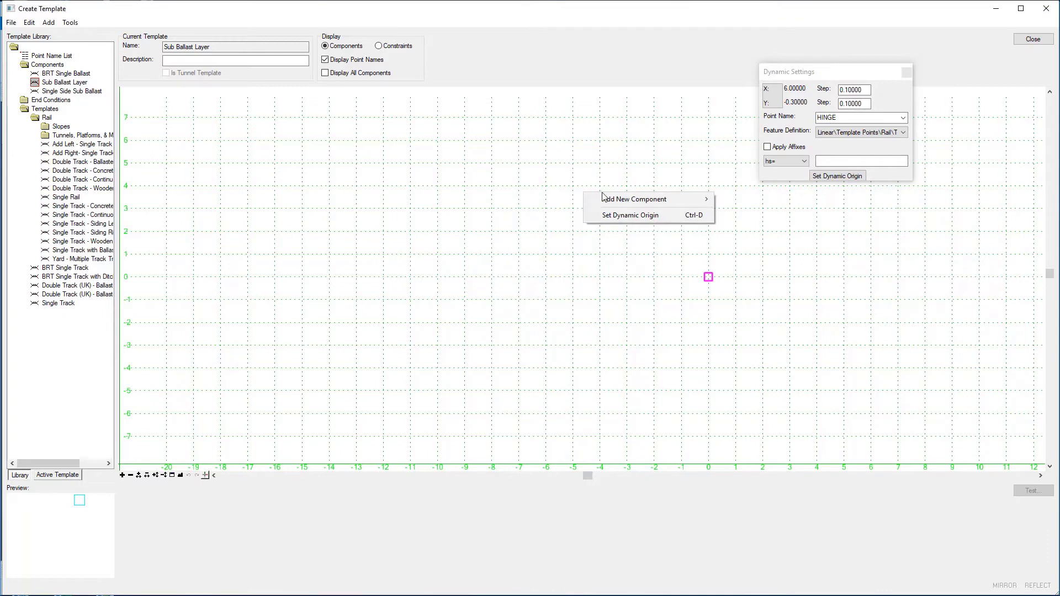
Start a new Simple component in the template and name it Sub Ballast.
mouse_move(612, 201)
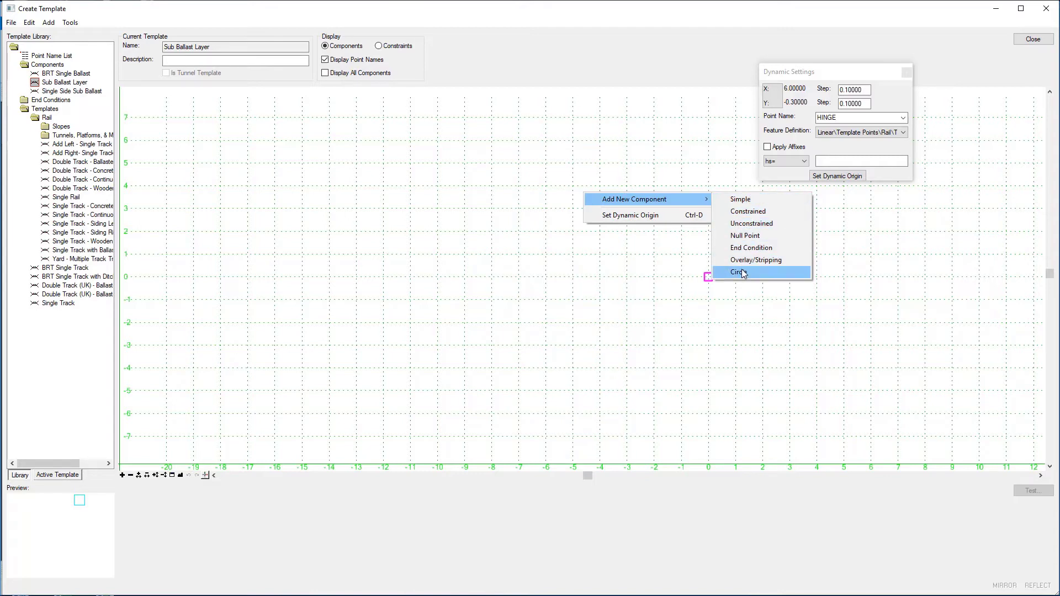
click(740, 200)
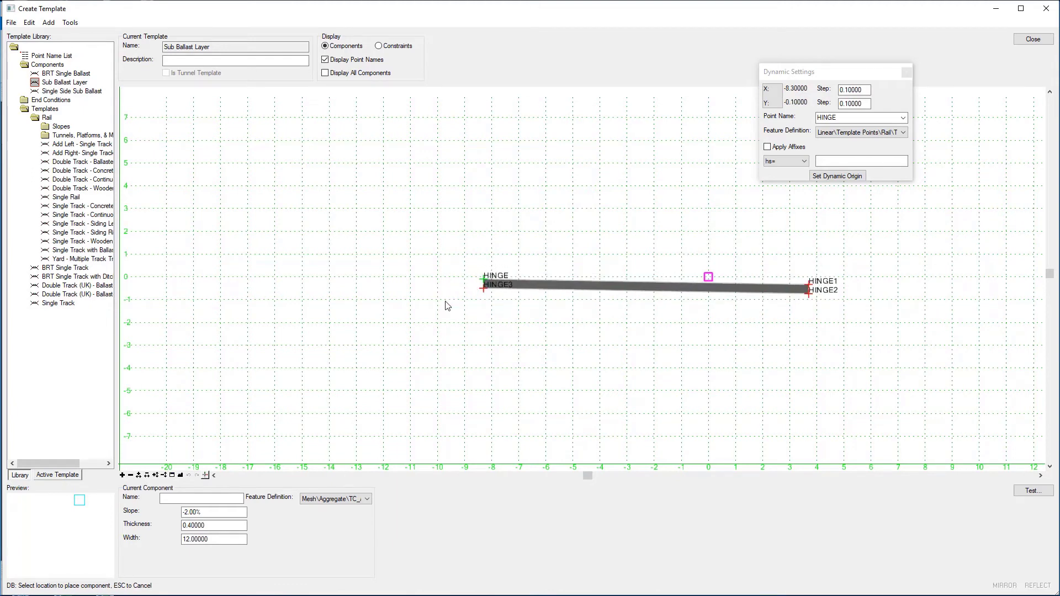
click(212, 498)
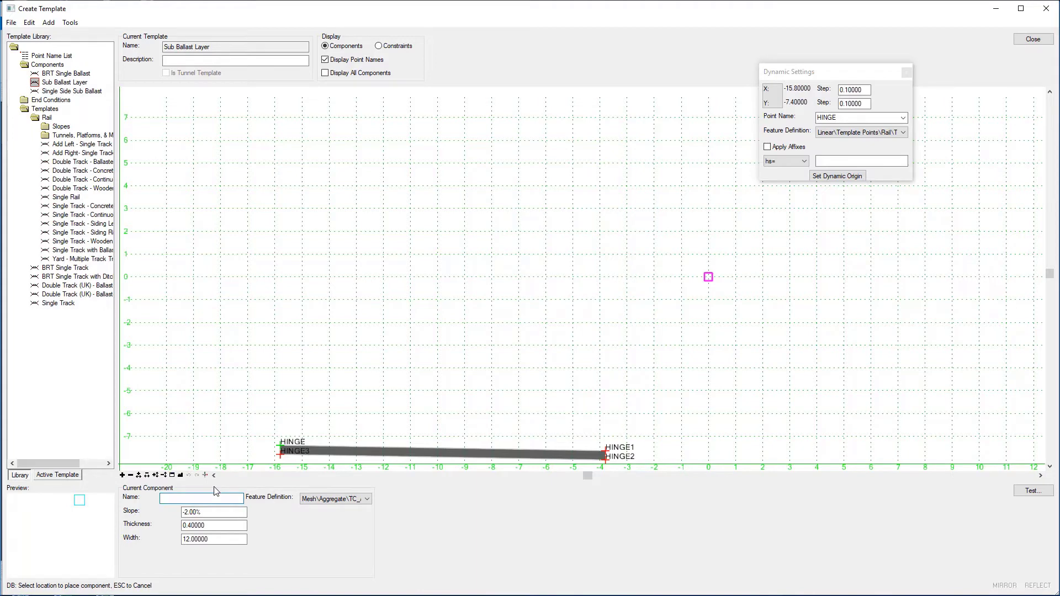
text(s)
key(BackSpace)
text(Sub Ballast)
Assign the TC_Rail Subballast feature definition from the Rail mesh group to the Sub Ballast component.
click(368, 499)
drag(347, 488, 323, 488)
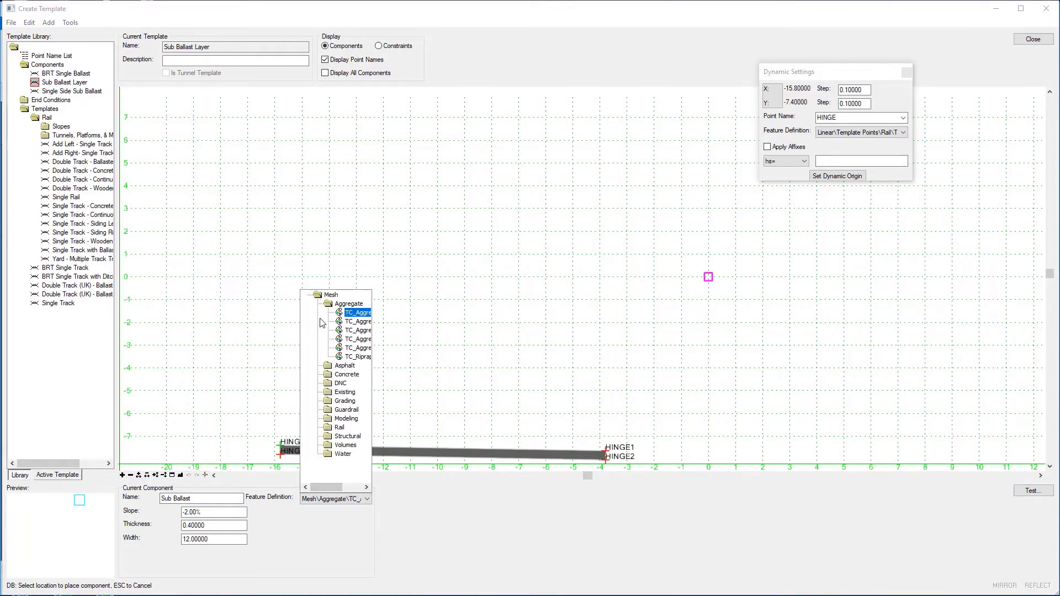
double_click(336, 427)
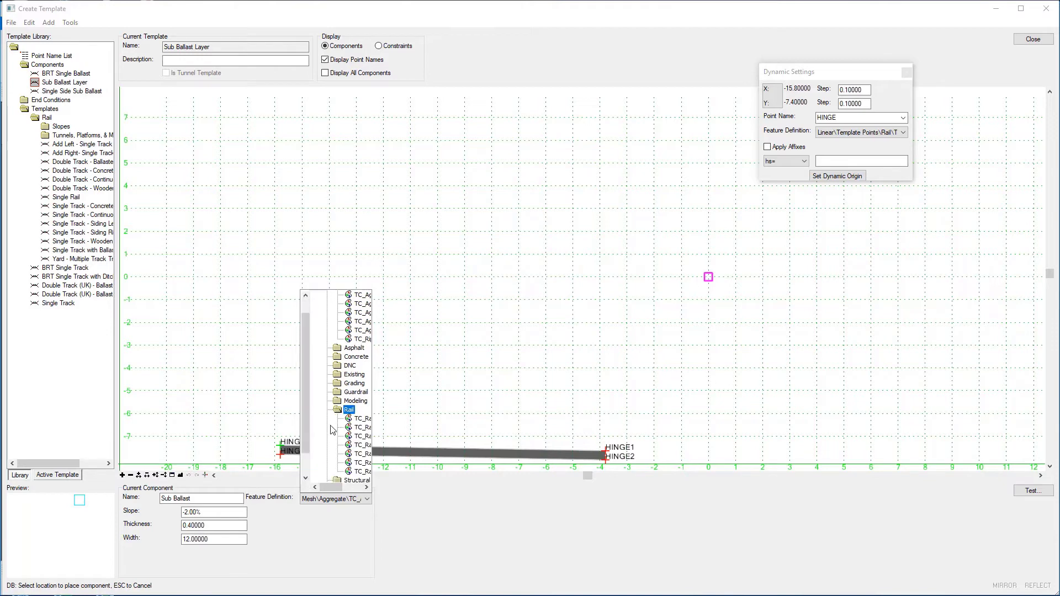
drag(336, 488, 343, 489)
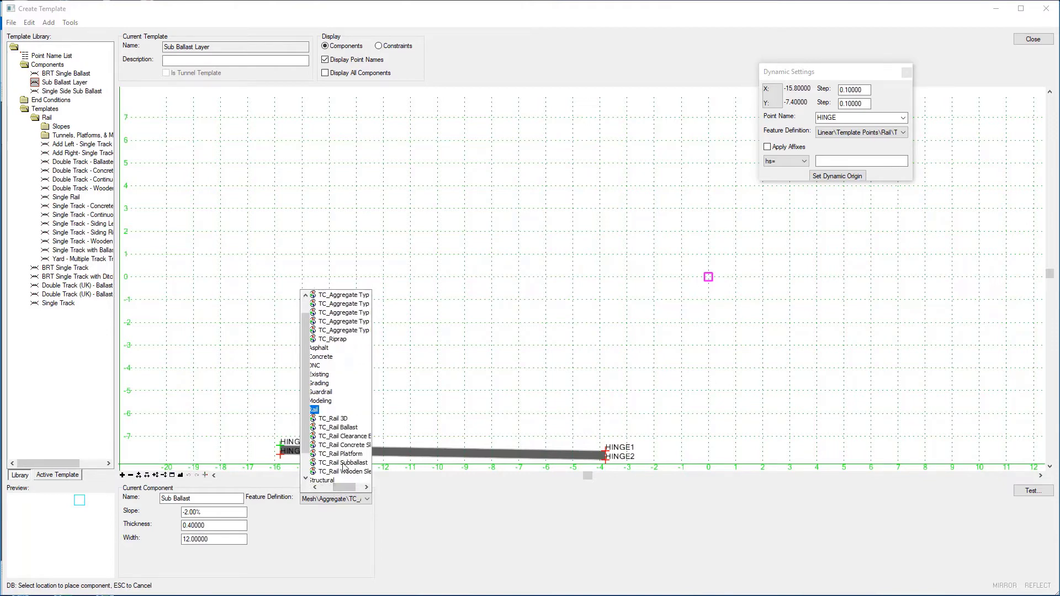
click(342, 463)
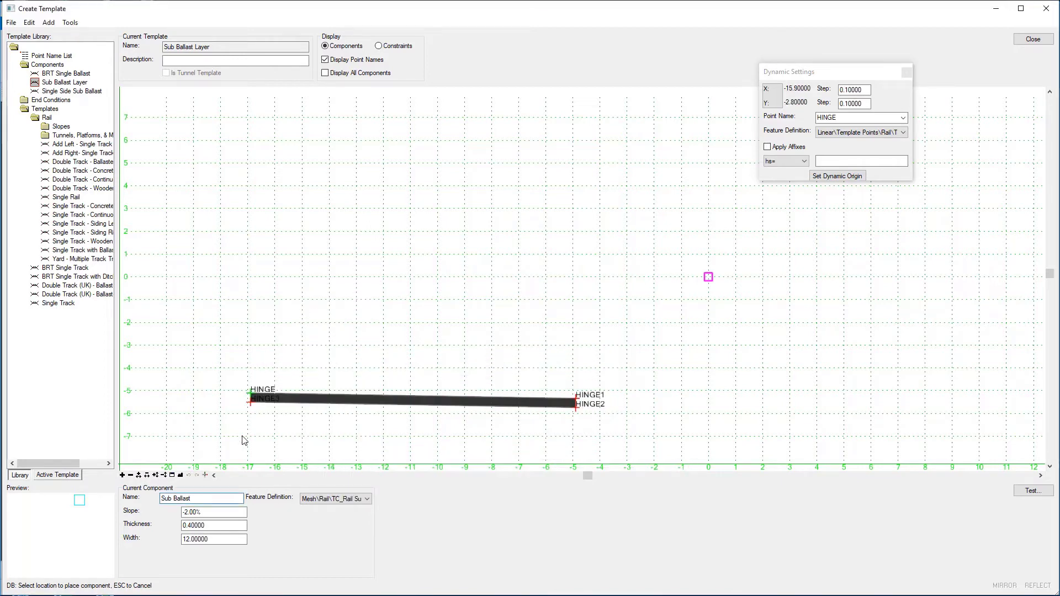
Set the Sub Ballast component's slope to -3.33%, thickness to 0.15 and width to 2.6.
key(Tab)
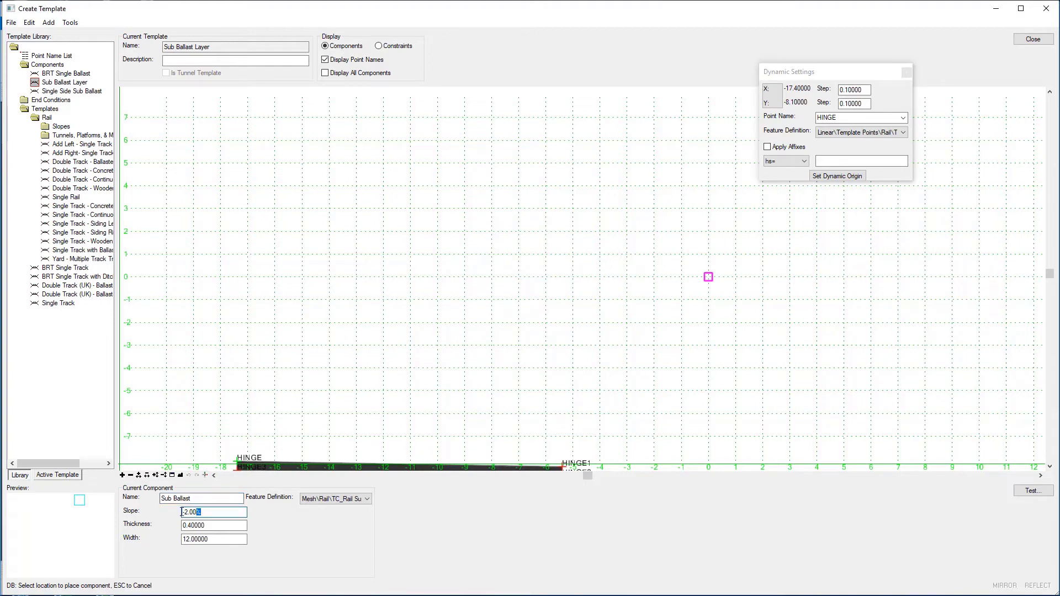
text(-3.33%)
key(Tab)
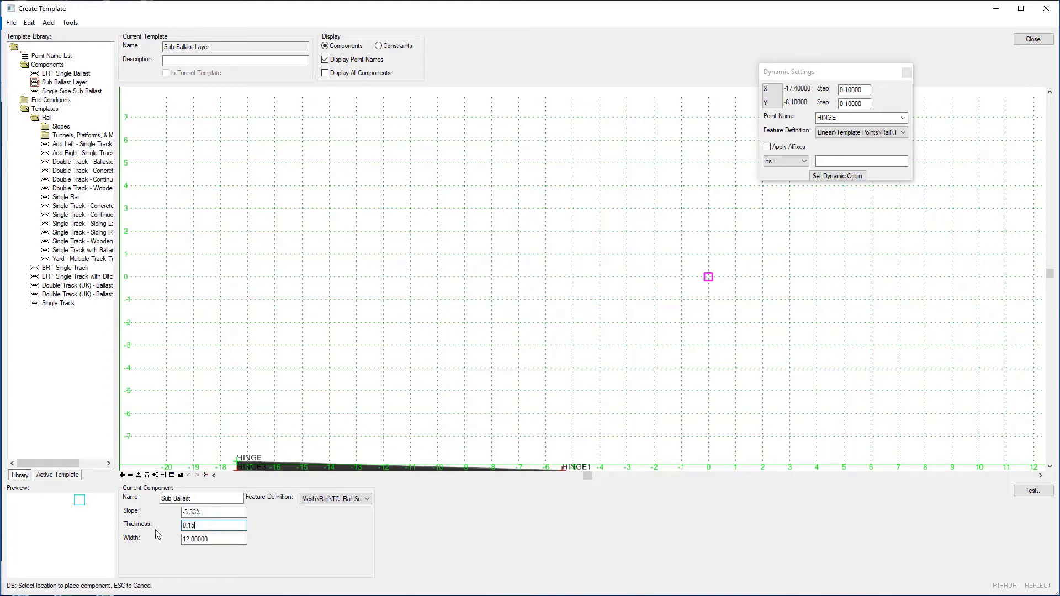
click(200, 540)
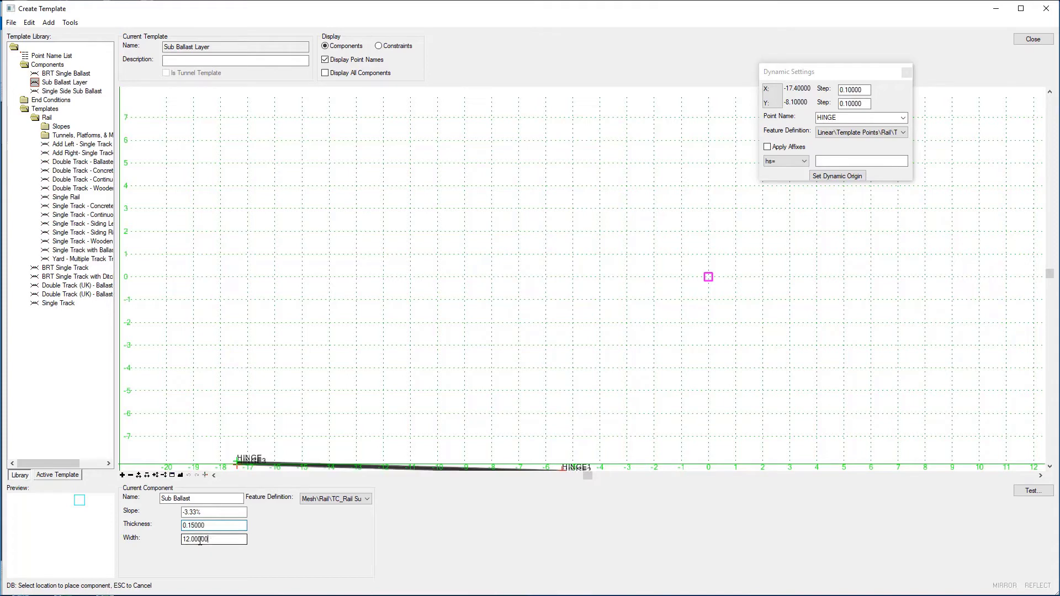
double_click(200, 540)
text(2.6)
key(Tab)
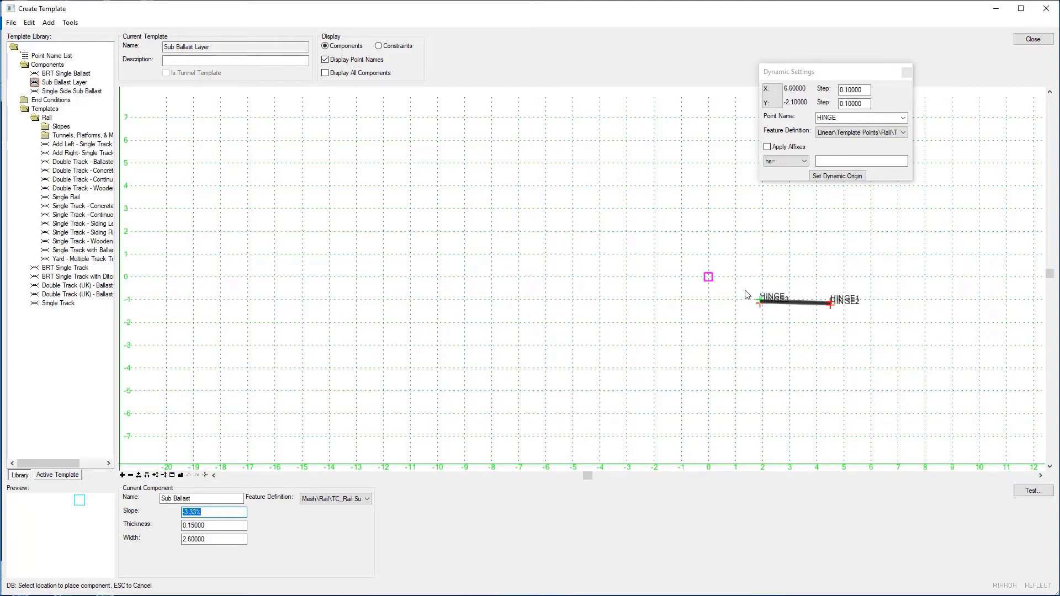
Place the Sub Ballast component with its HINGE point at the template origin (0, 0) and save the template library.
scroll(746, 294, up, 5)
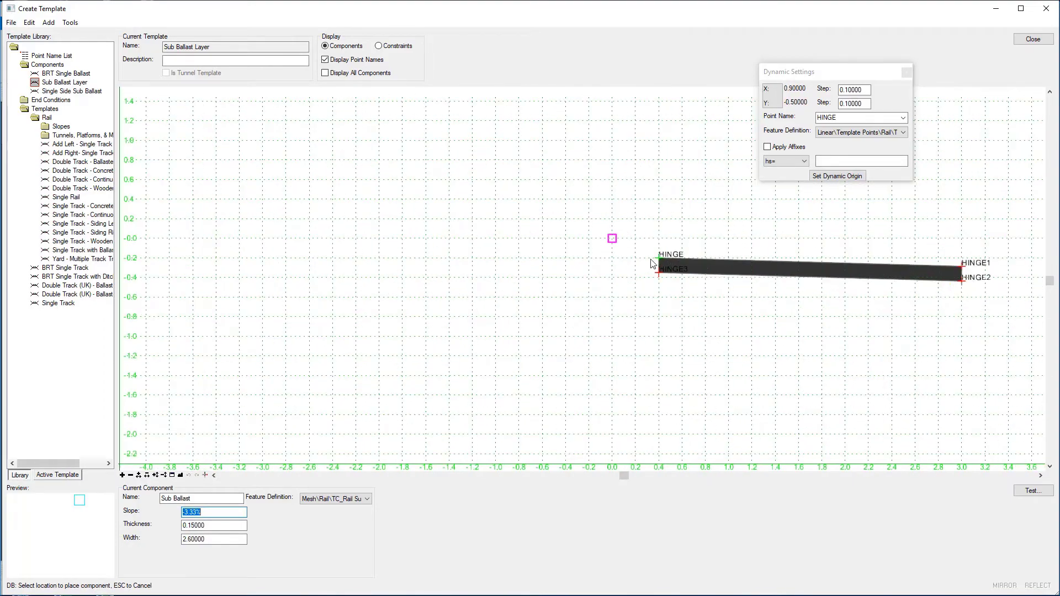
click(613, 241)
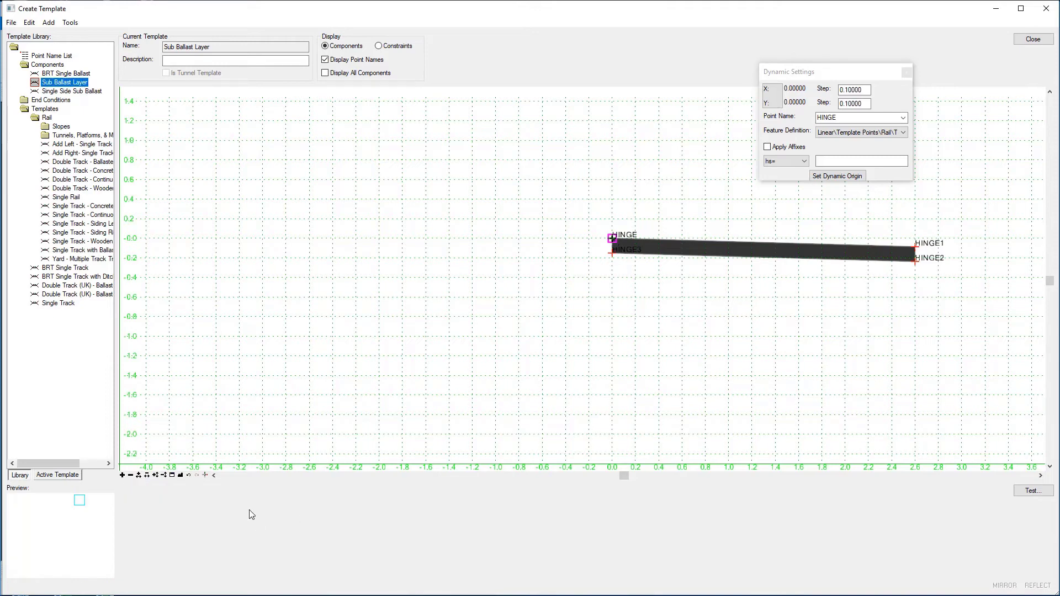
click(180, 476)
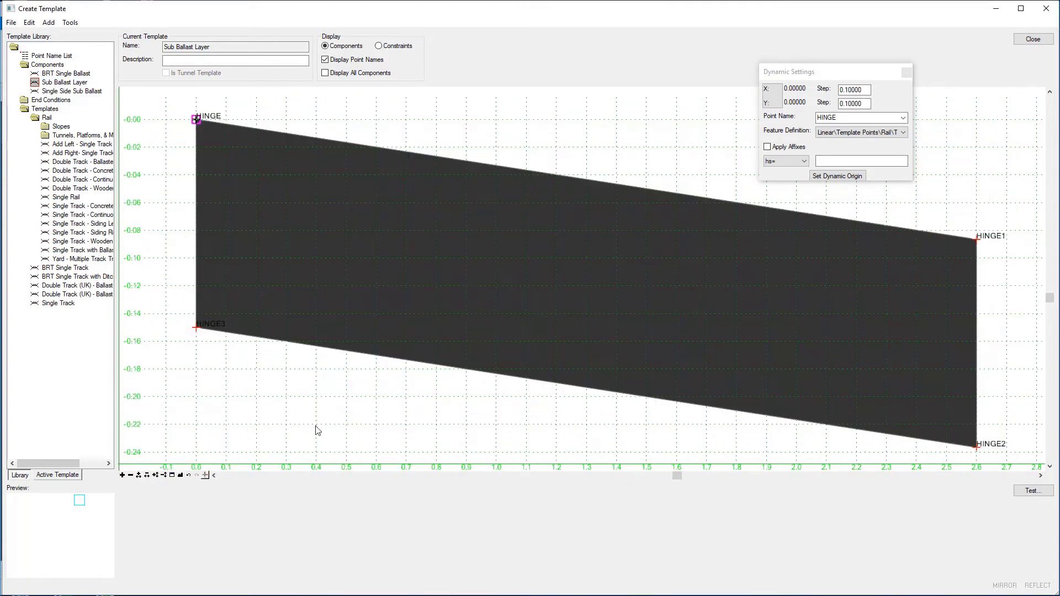
click(11, 22)
click(28, 59)
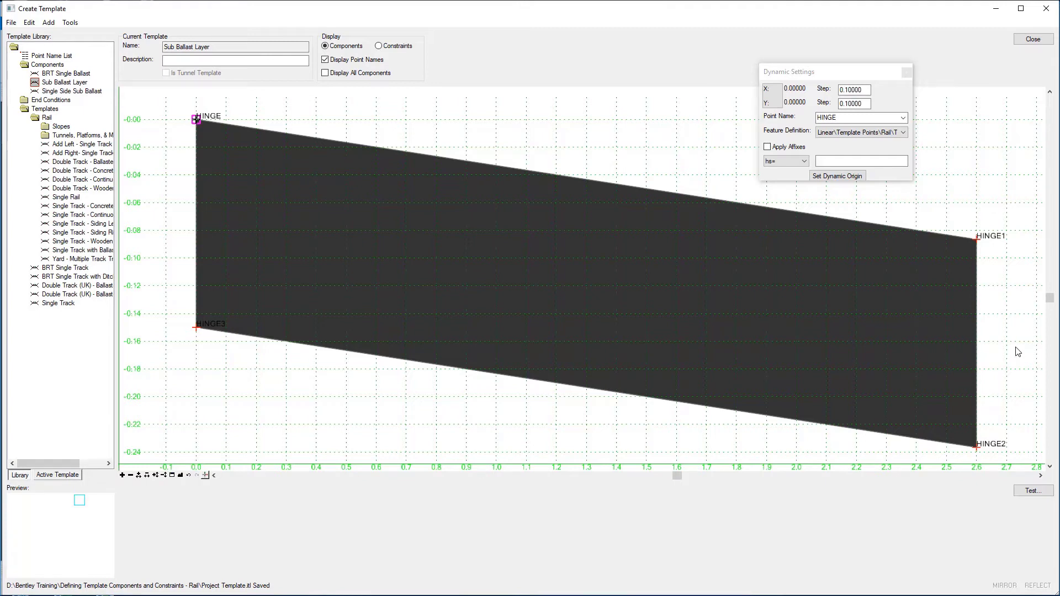
Change Constraint 1 of point HINGE2 to Slope with HINGE3 as parent at -3.33%, and apply it.
mouse_move(976, 450)
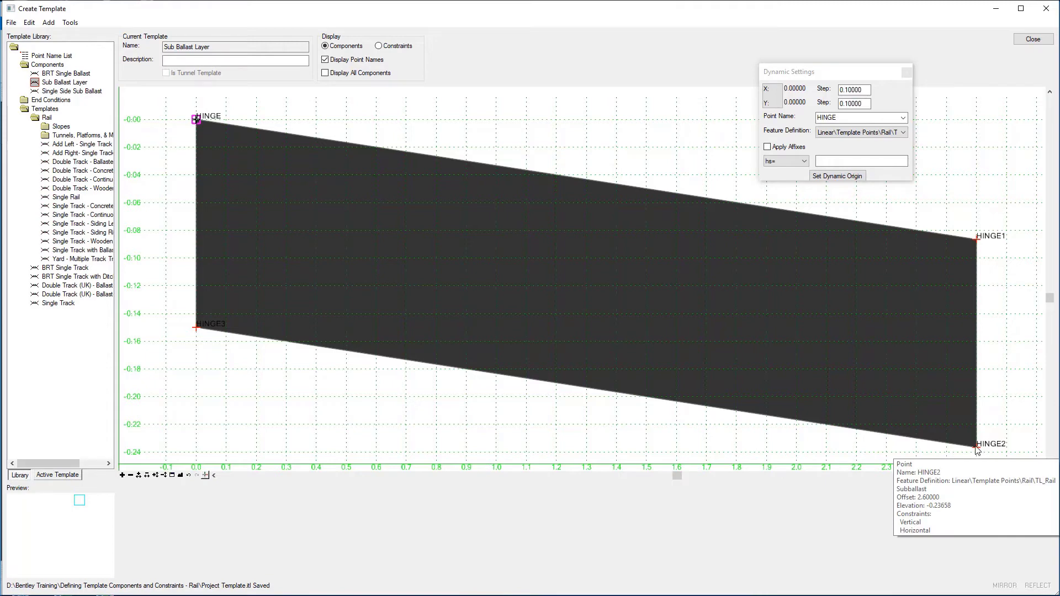
click(976, 447)
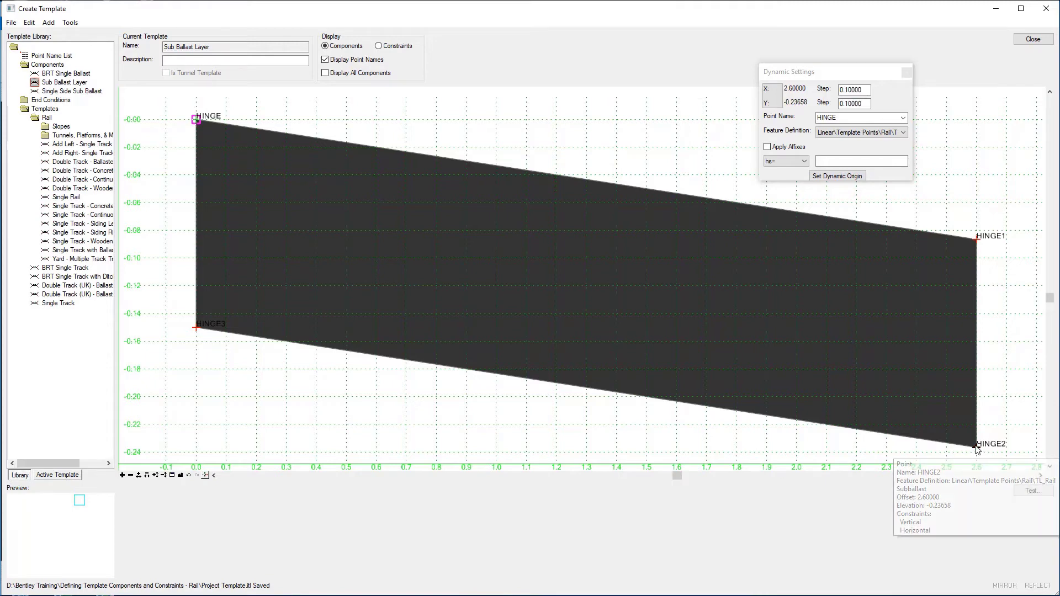
double_click(975, 447)
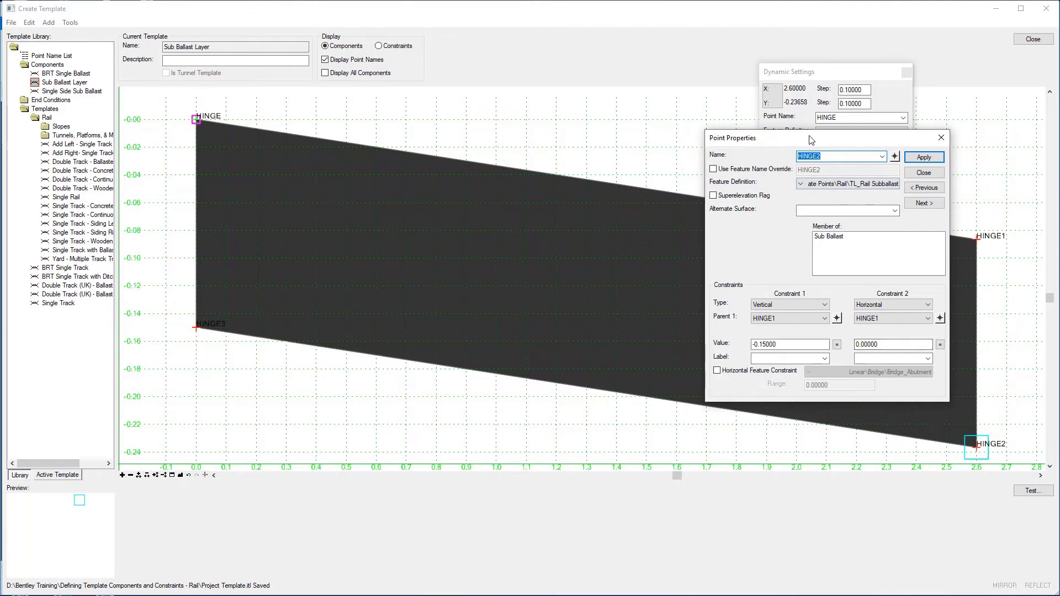
drag(803, 136, 557, 60)
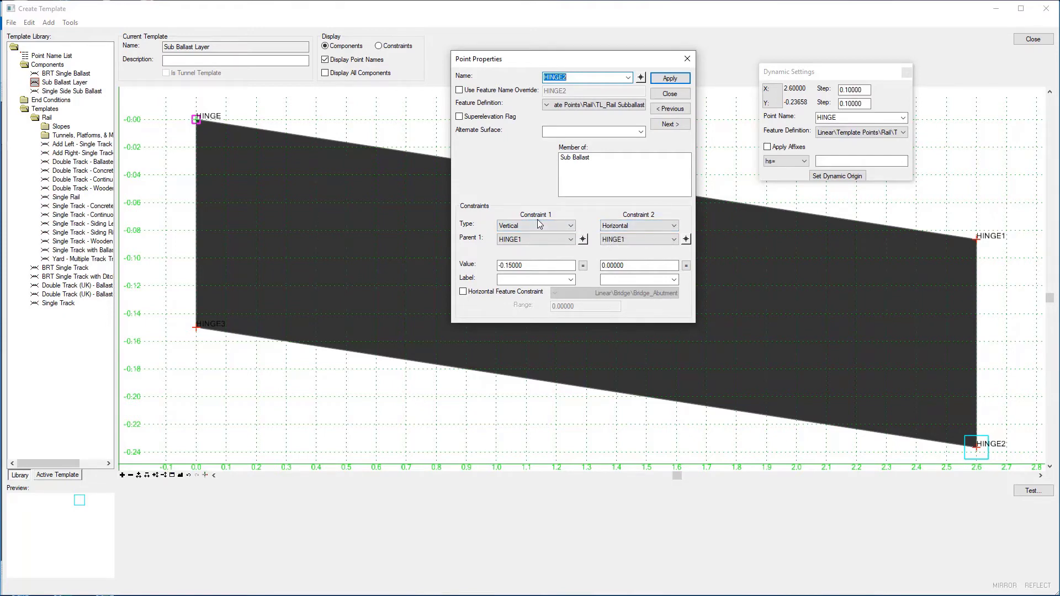
click(571, 226)
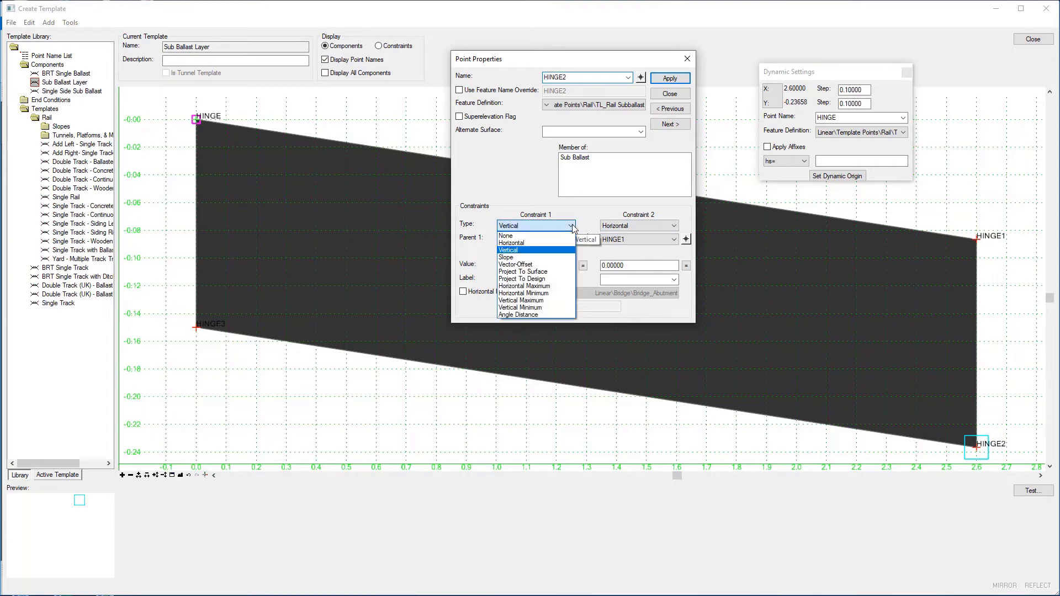
click(510, 259)
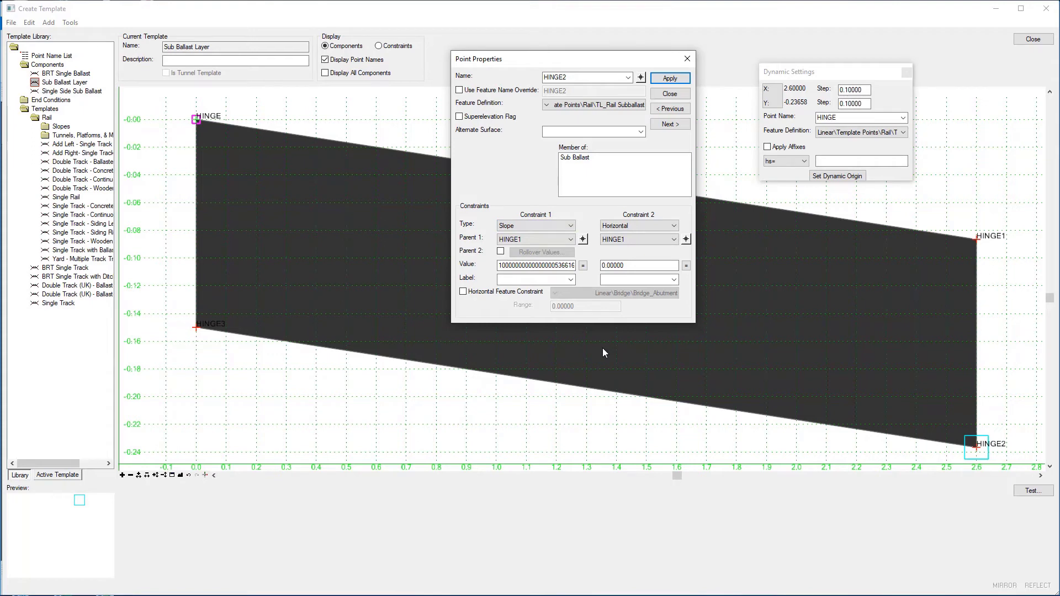
click(583, 239)
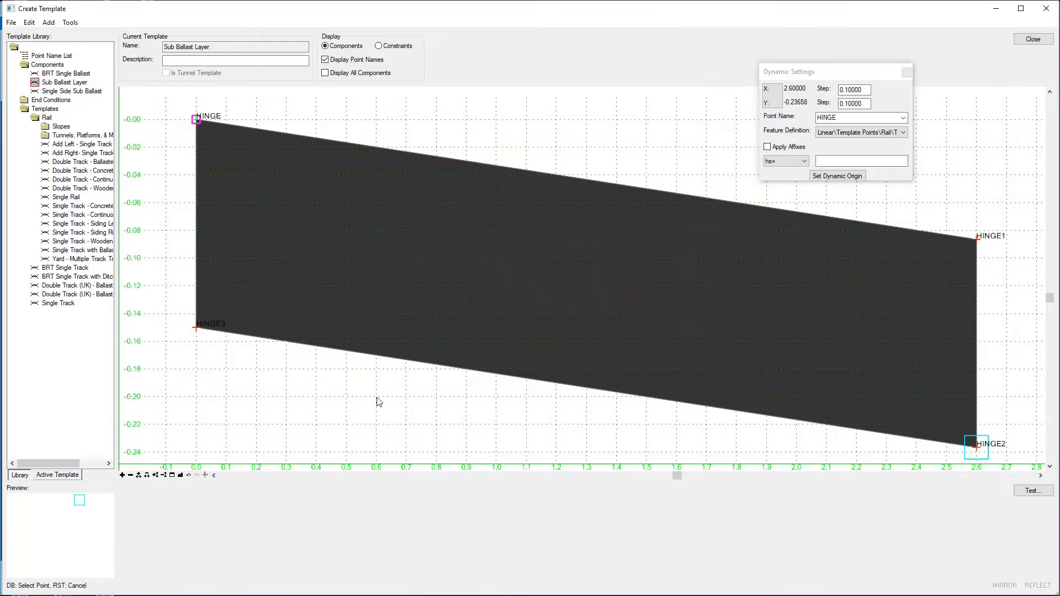
click(198, 328)
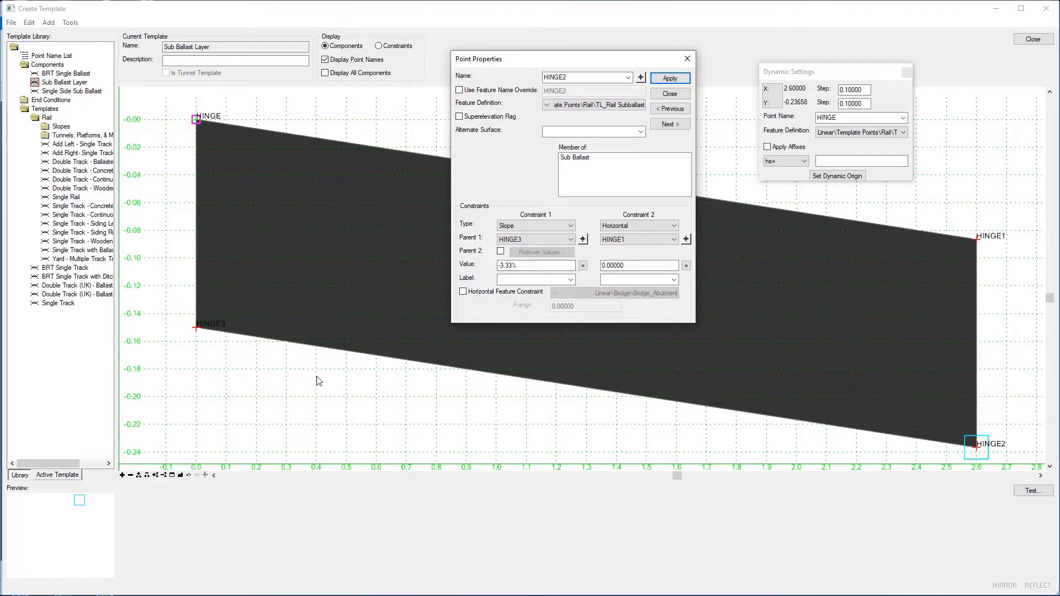
click(528, 264)
click(680, 81)
Change Constraint 2 of point HINGE2 to Slope with HINGE1 as parent at -50.00%, and save the template library.
click(674, 226)
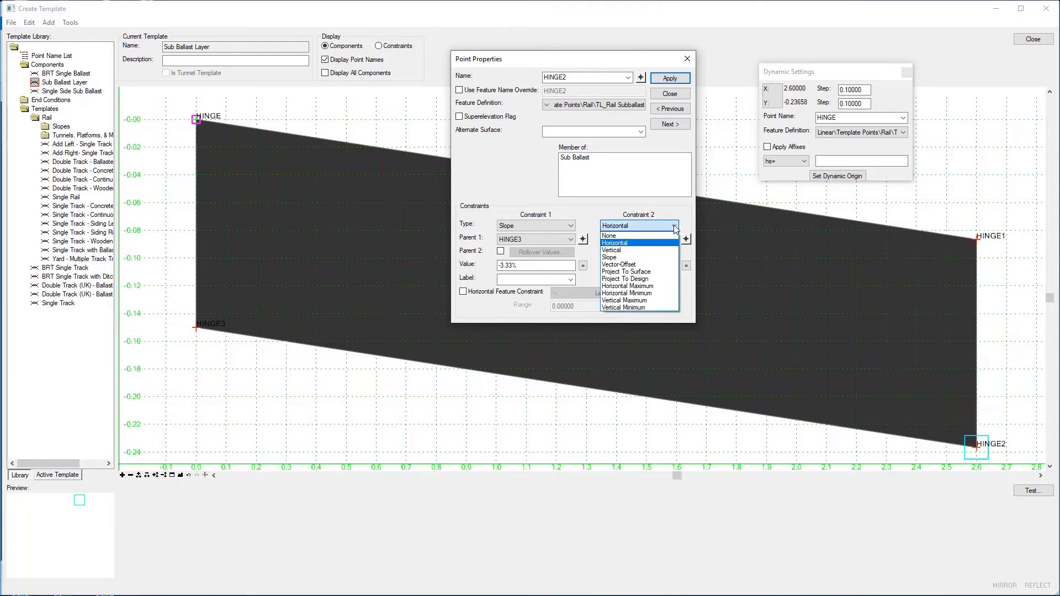
click(609, 258)
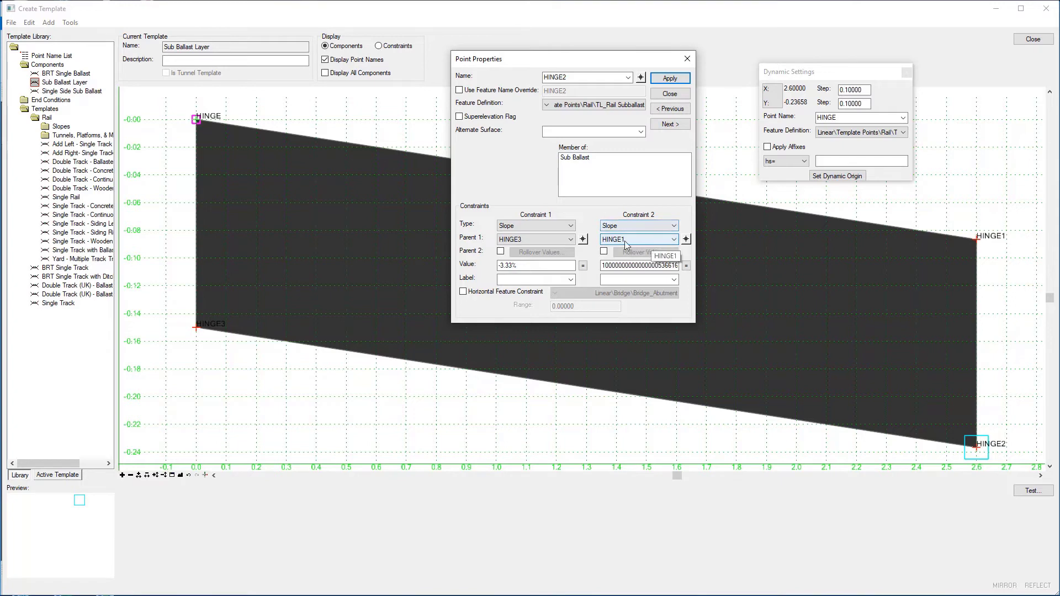
click(602, 265)
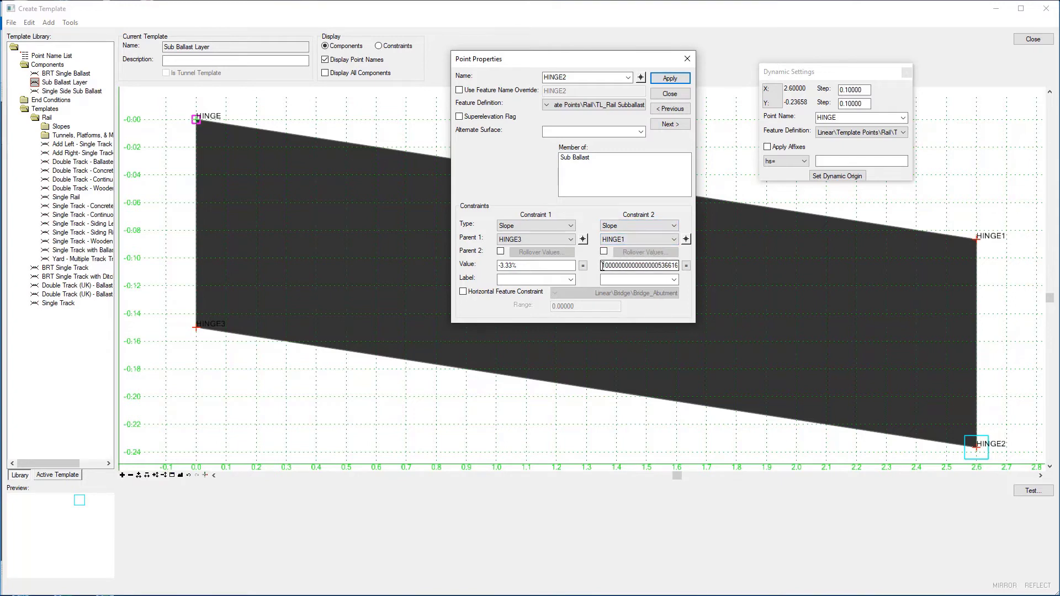
drag(602, 266, 693, 265)
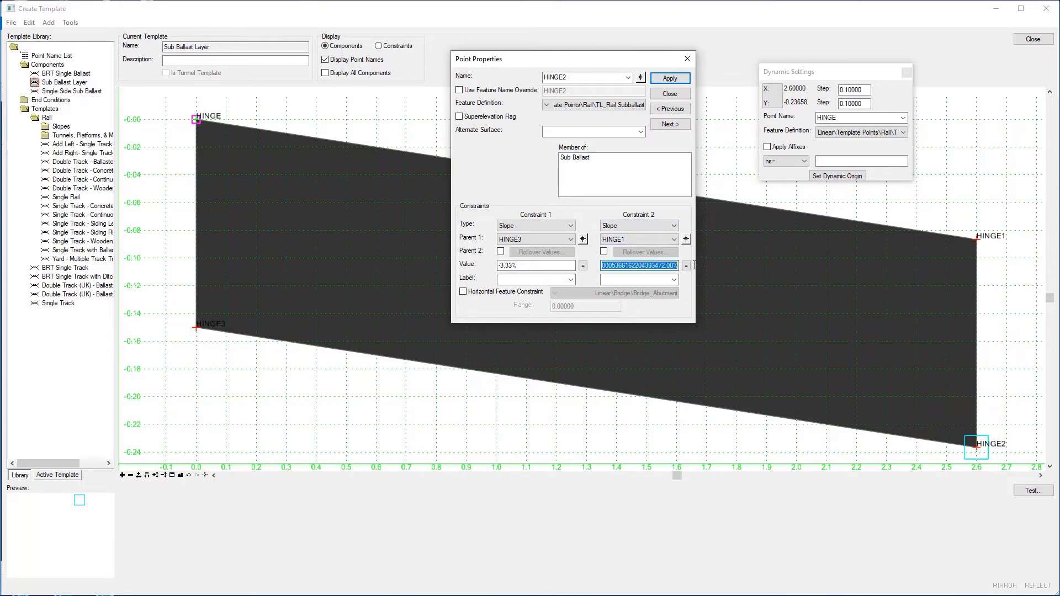
text(-)
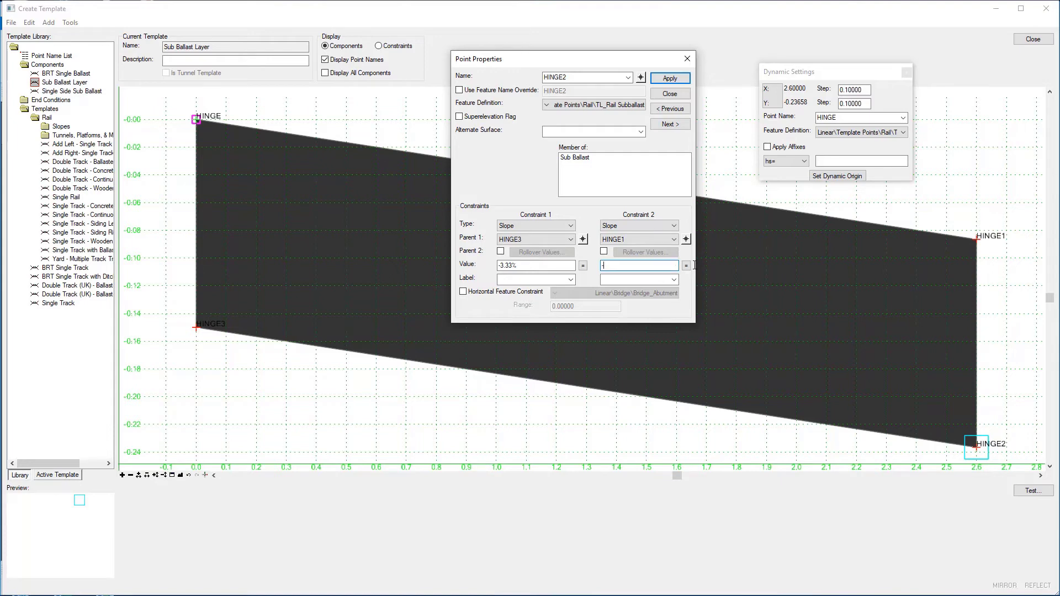
text(50.0%)
click(677, 81)
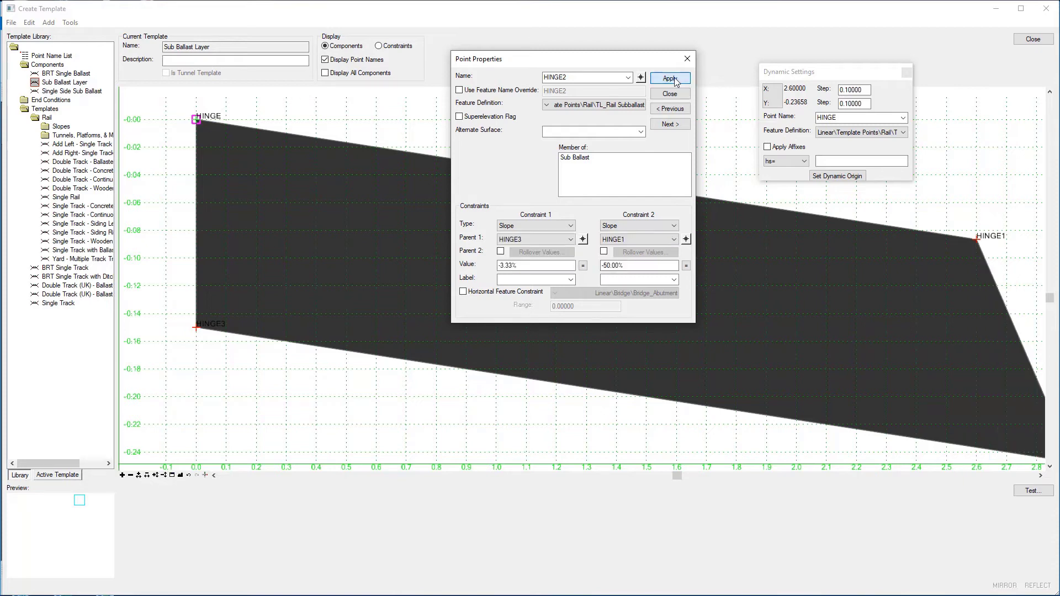
click(672, 94)
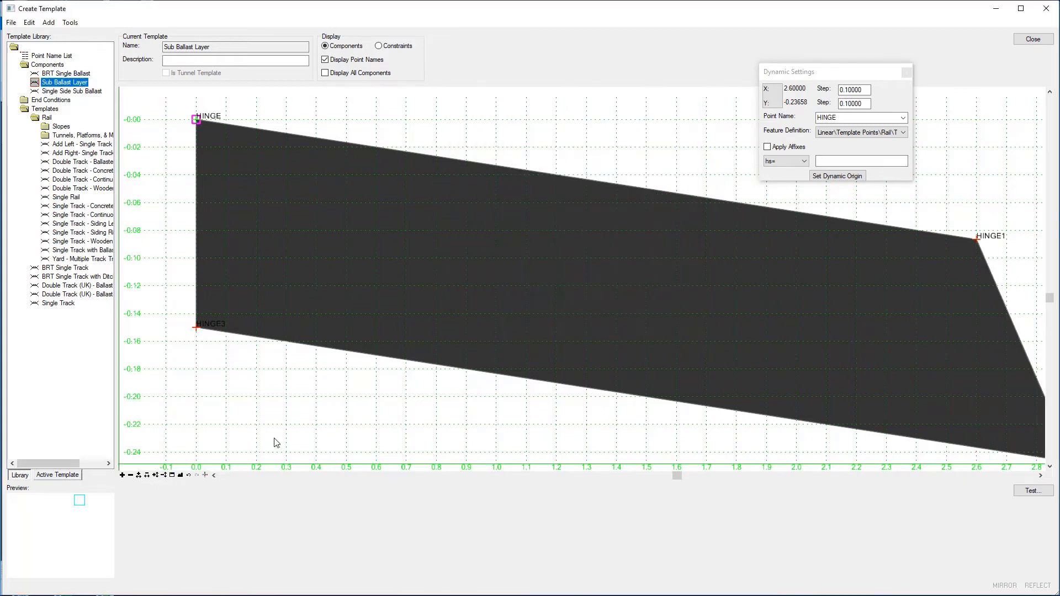
click(180, 475)
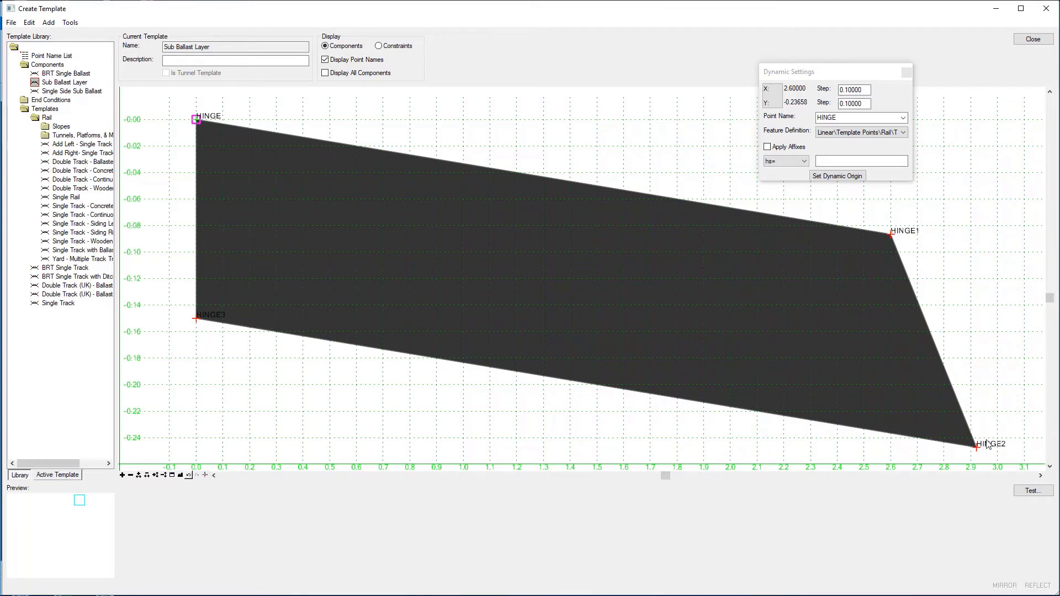
click(11, 23)
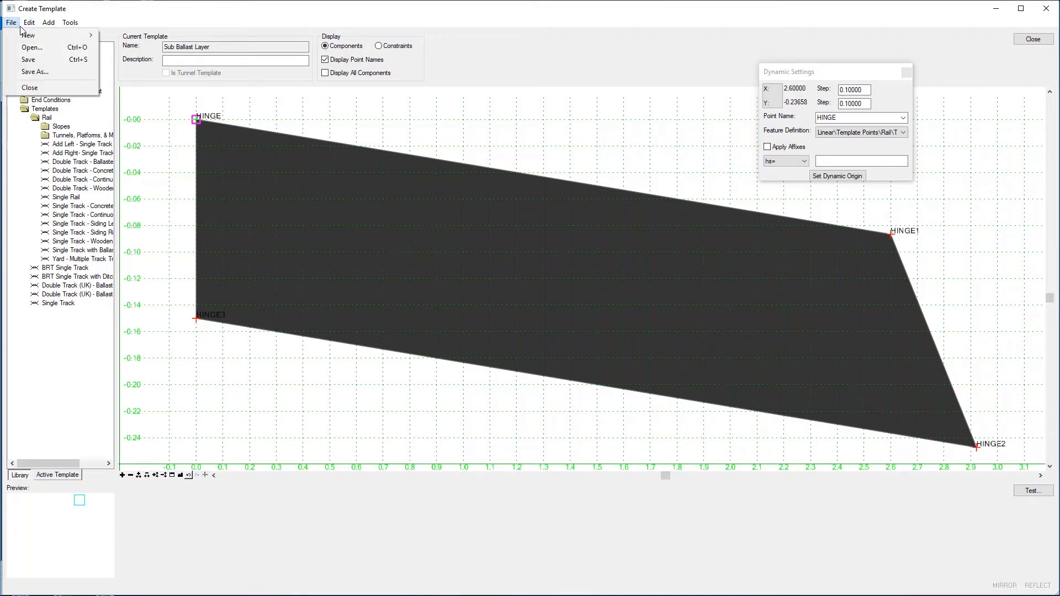
click(25, 61)
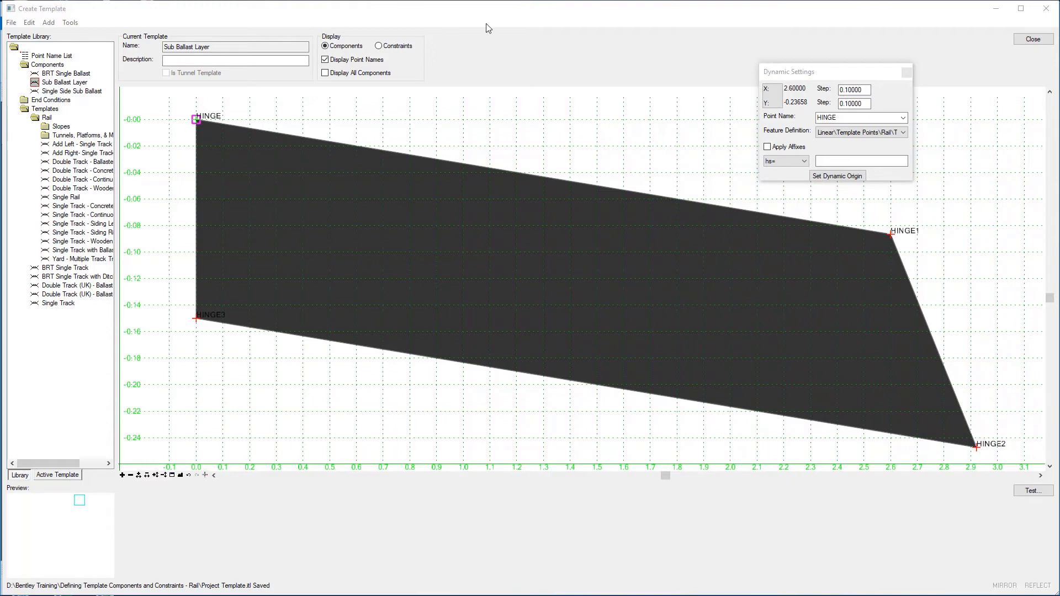
Rename the HINGE point at the template origin to RAIL SUBBALLAST from the point name list.
double_click(198, 120)
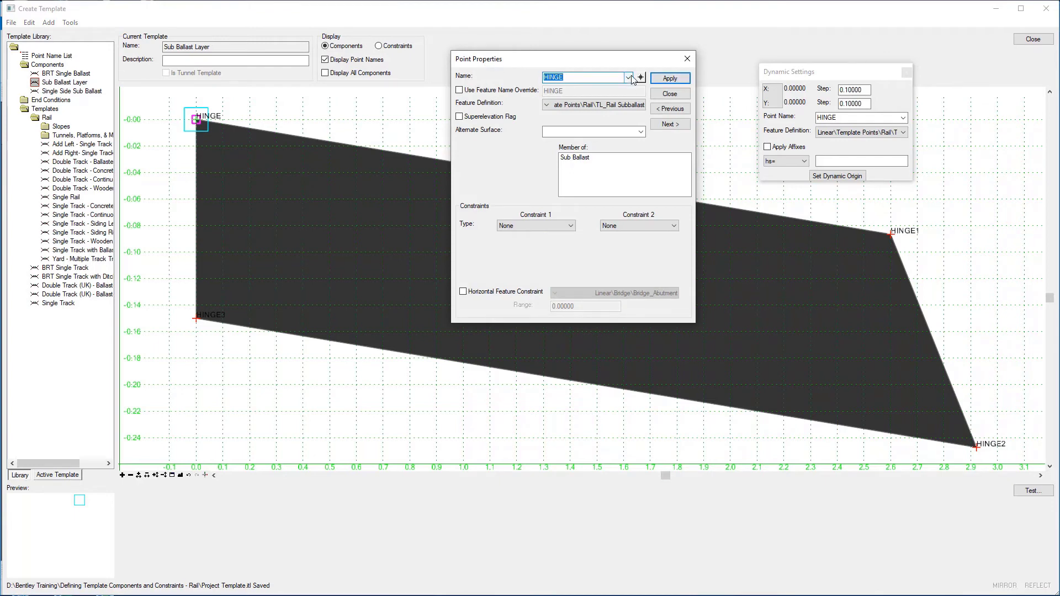
click(628, 78)
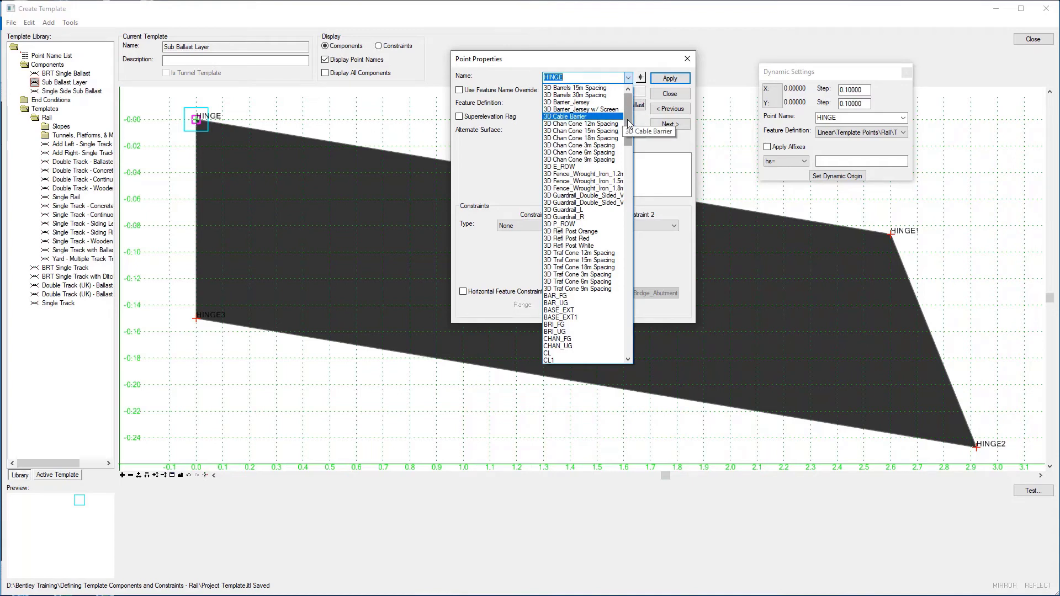
scroll(627, 119, down, 6)
drag(642, 162, 644, 301)
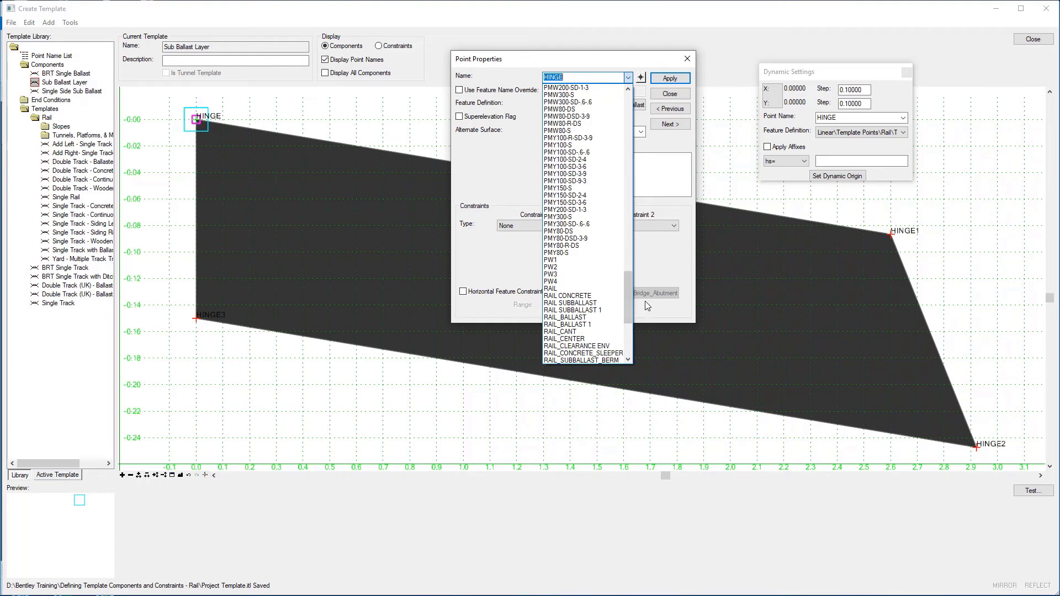
click(599, 303)
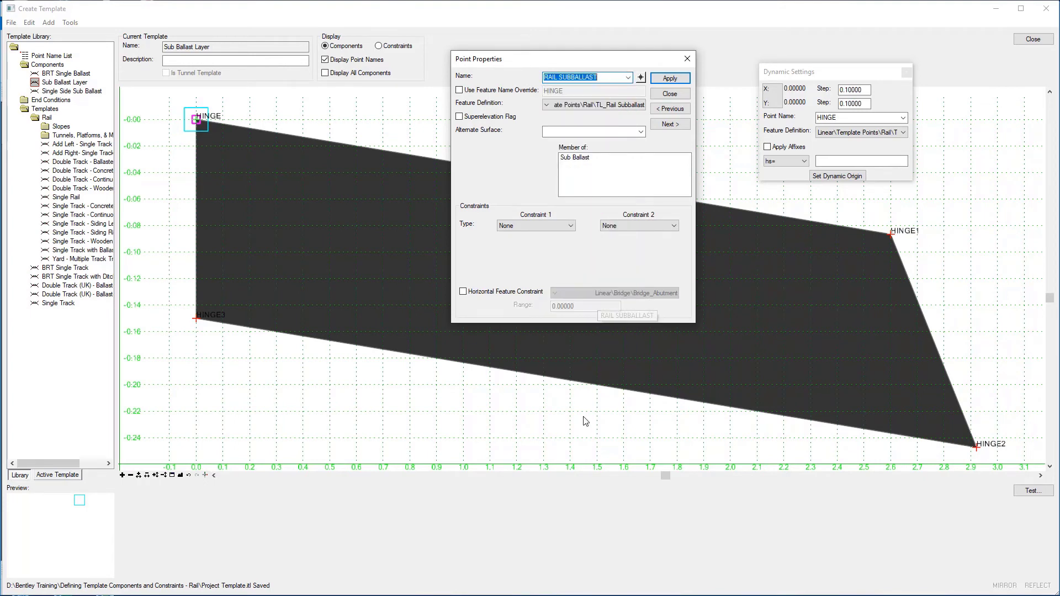
click(669, 78)
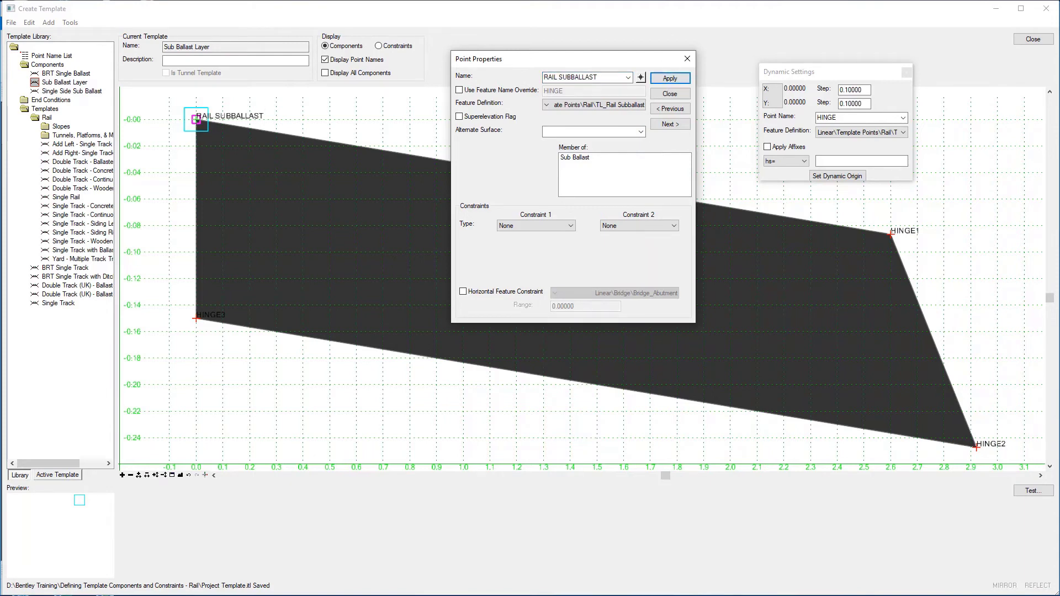
Rename point HINGE3, directly below the origin, to RAIL SUBBALLAST_BOT and apply it.
click(641, 78)
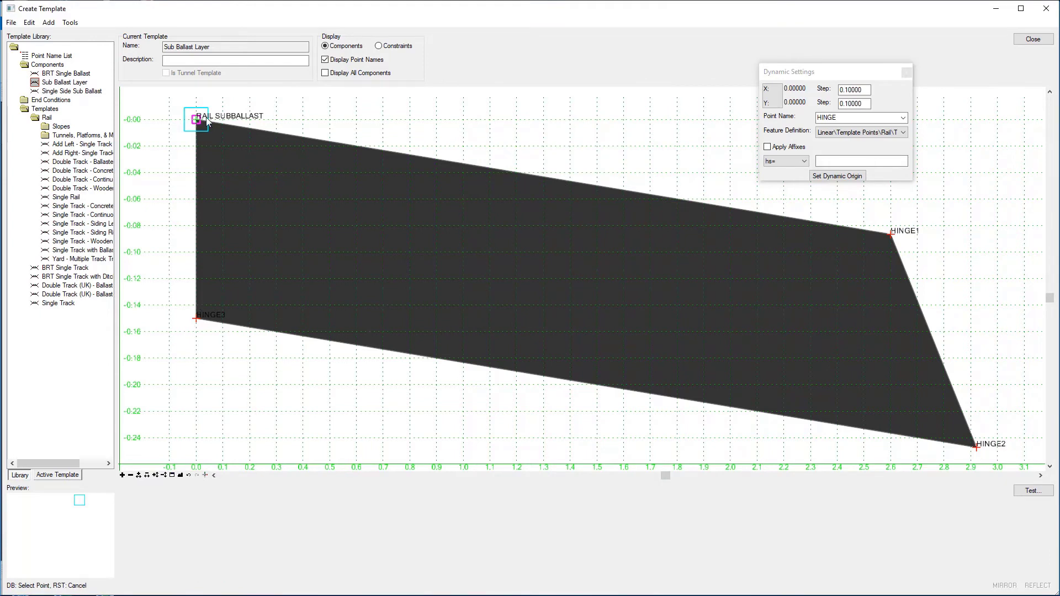
click(196, 319)
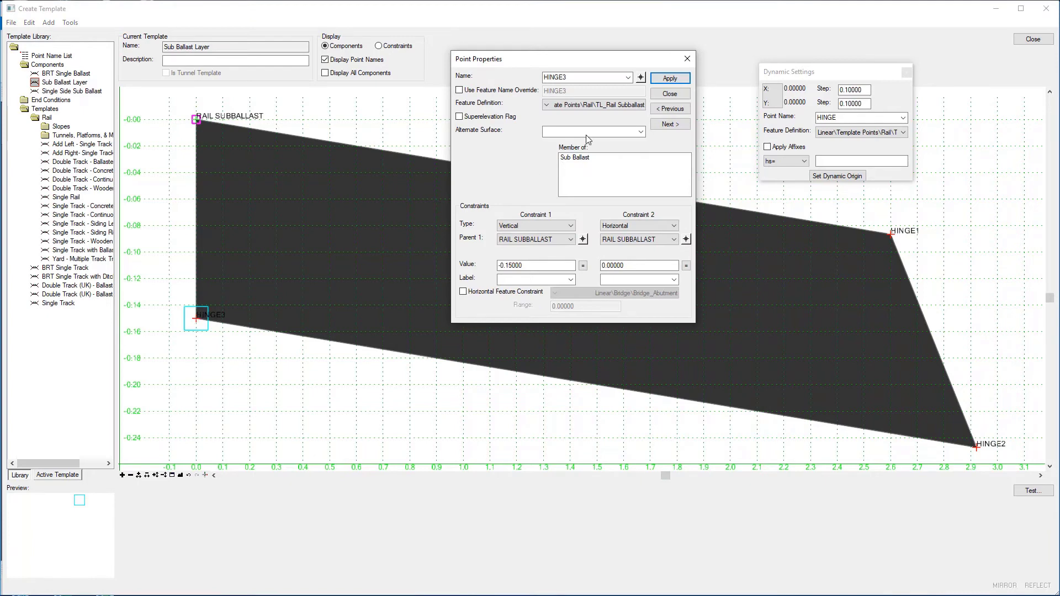
click(628, 77)
drag(628, 114, 624, 297)
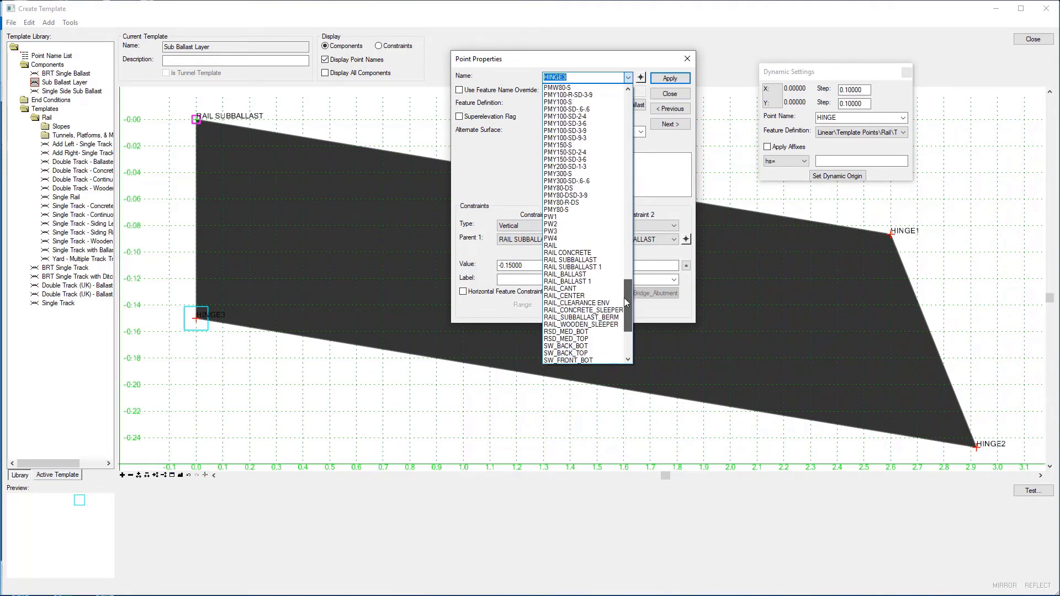
click(602, 260)
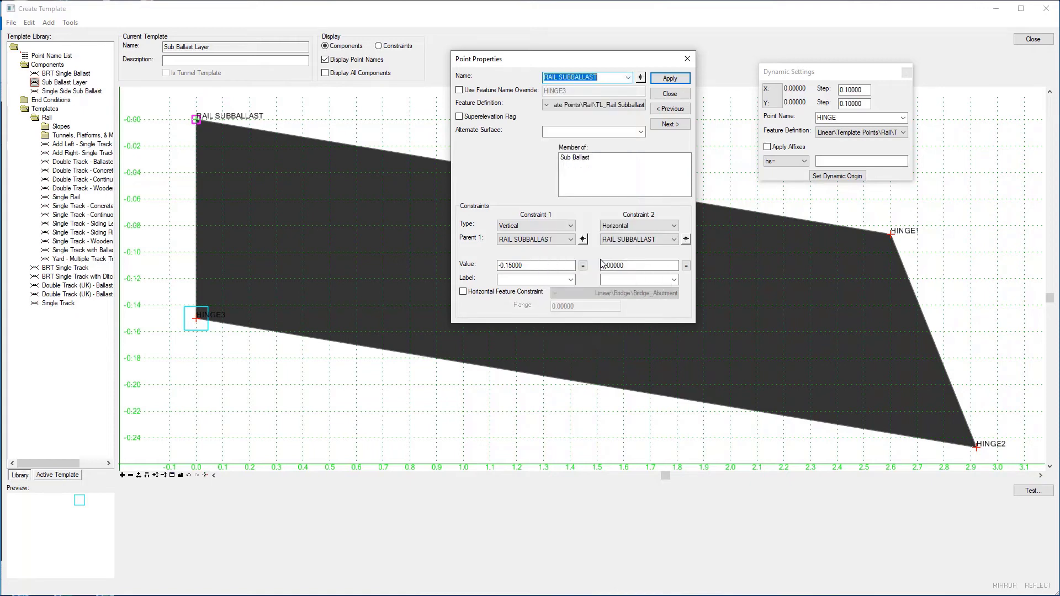
click(606, 76)
text(BOT)
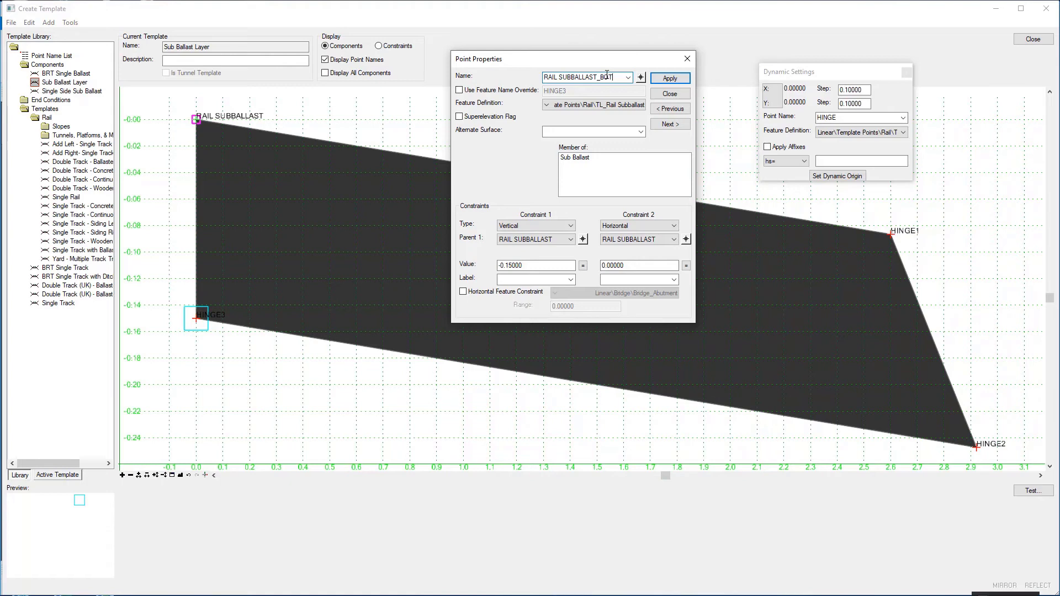
click(664, 79)
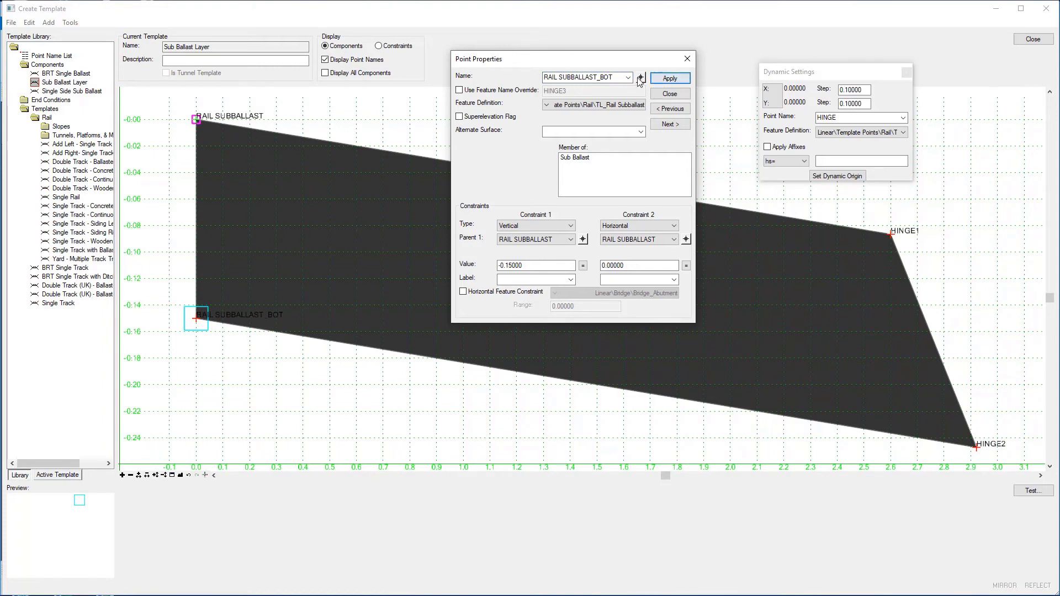
Rename point HINGE1 at the layer's upper outer corner to RAIL SUBBALLAST_SHDR and apply it.
click(639, 78)
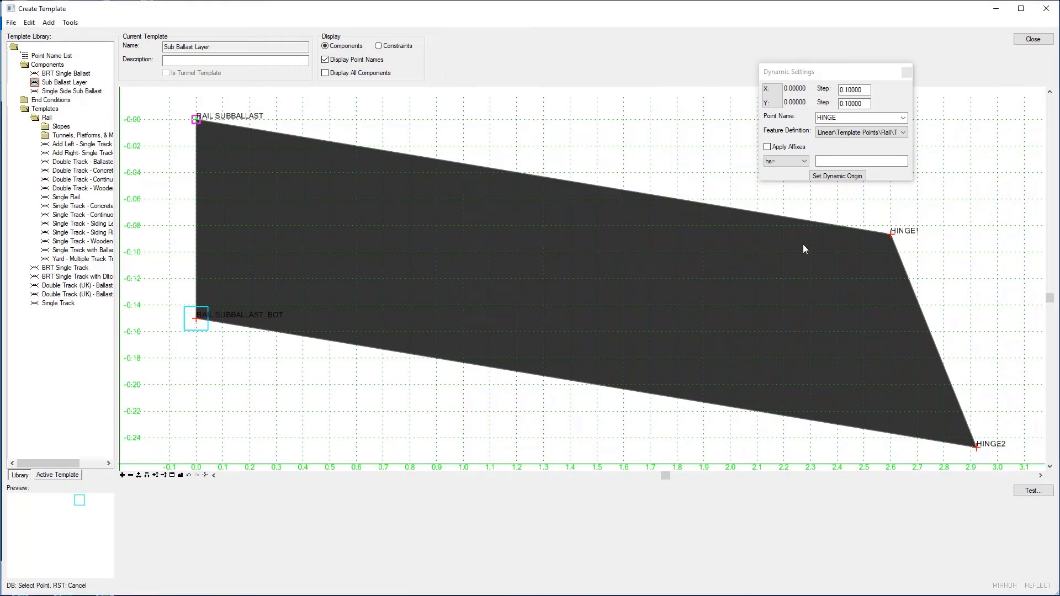
click(891, 235)
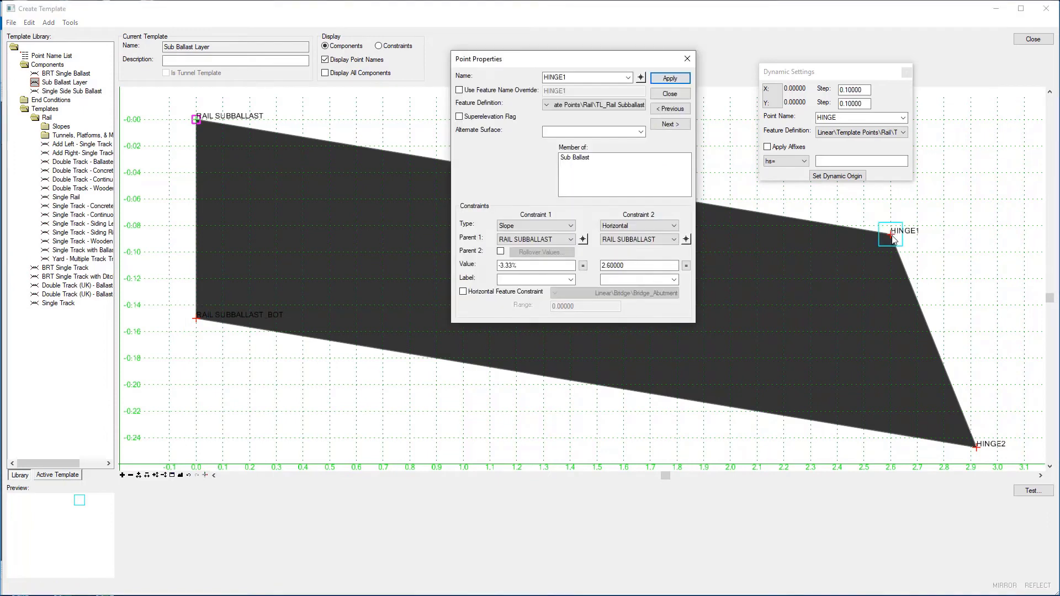
click(628, 79)
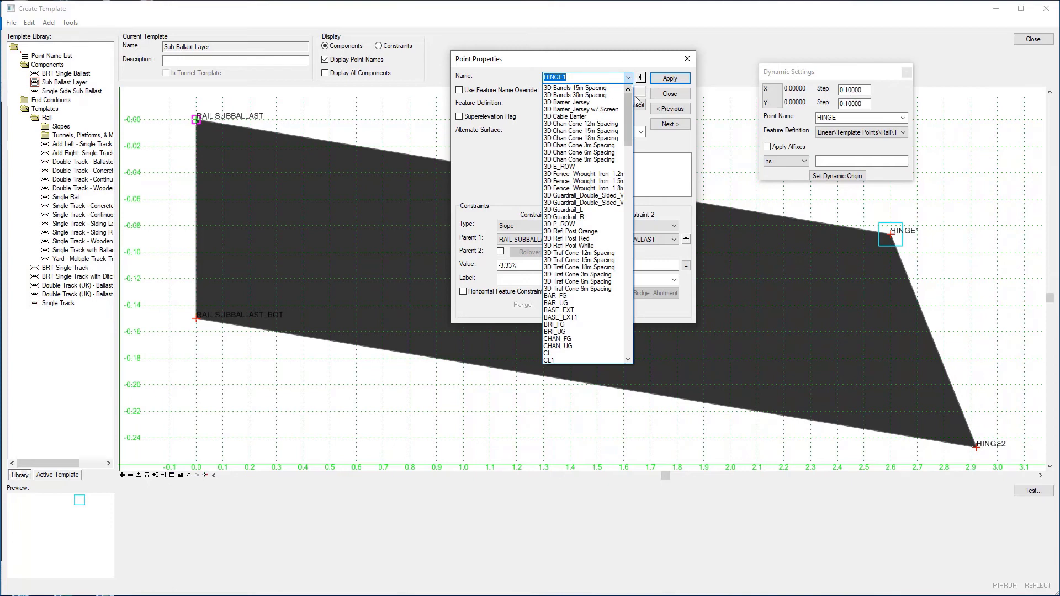
drag(631, 115, 631, 294)
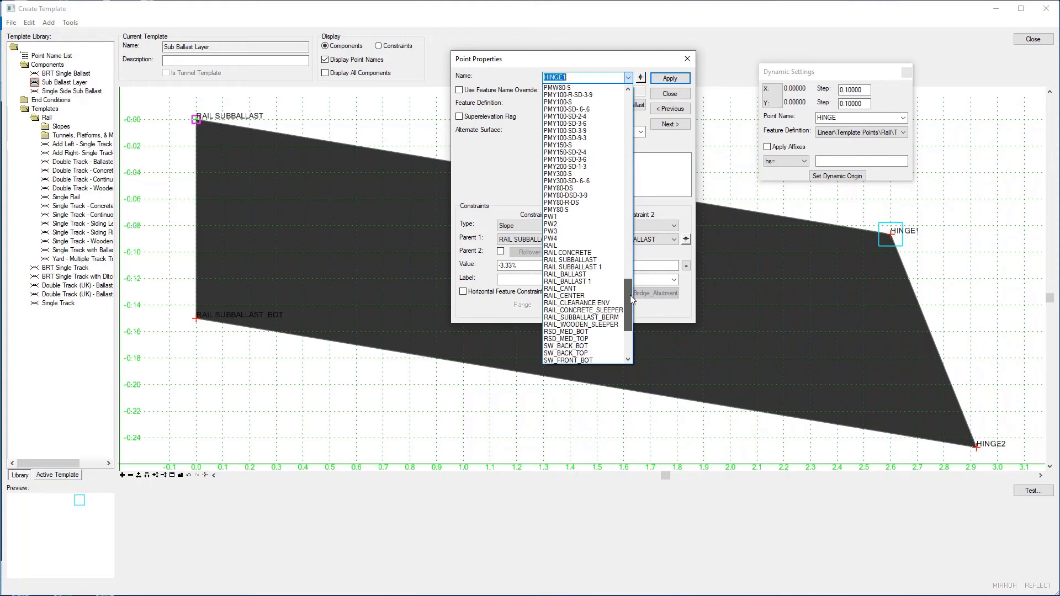
click(592, 262)
click(610, 78)
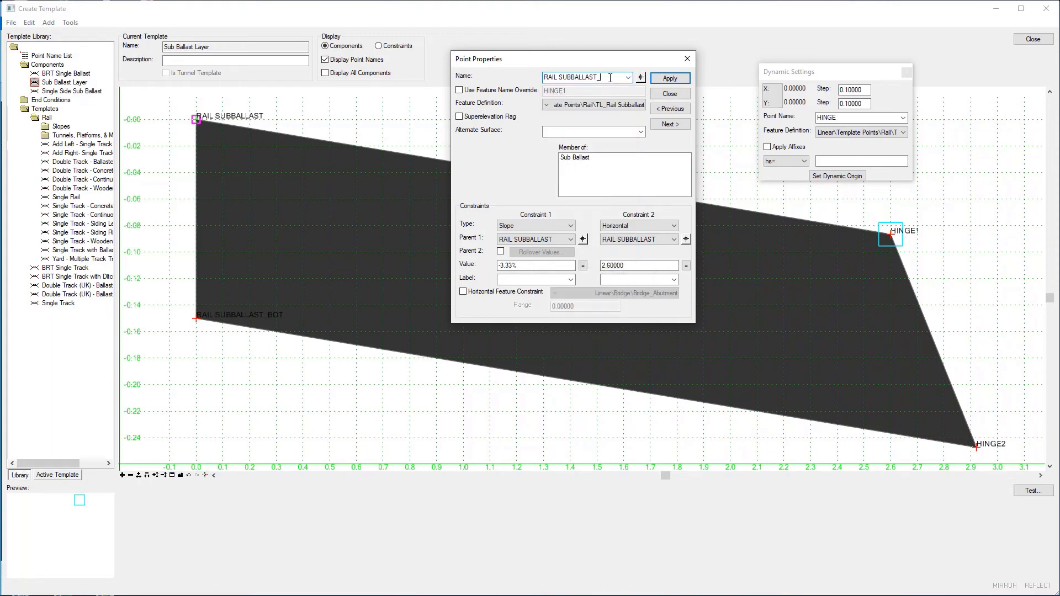
text(_SHDR)
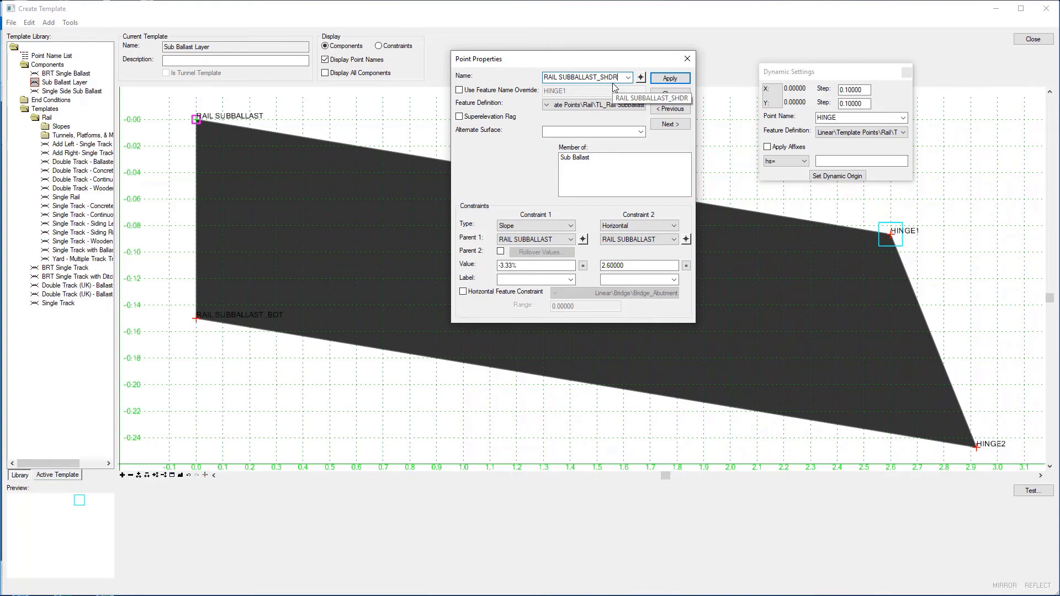
click(672, 78)
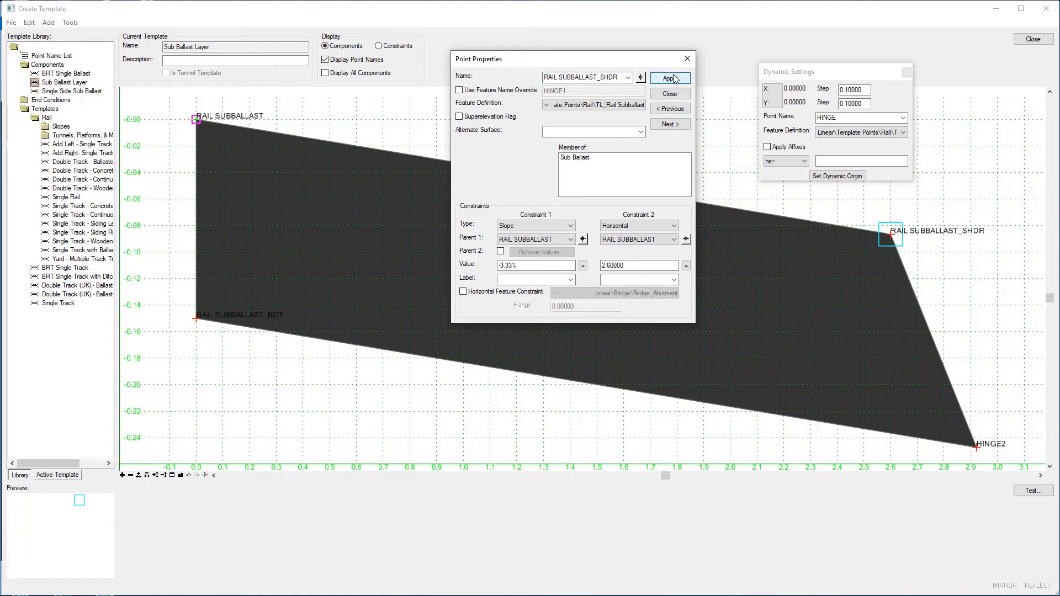
Rename point HINGE2 at the layer's lower outer corner to RAIL SUBBALLAST_SHDR BOT and save the template library.
click(641, 78)
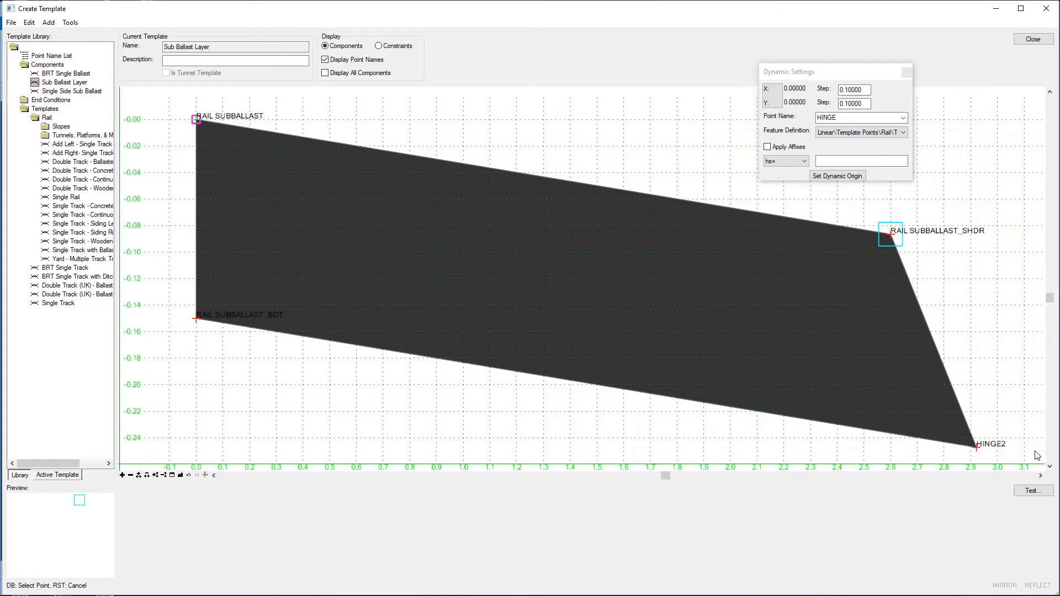
click(976, 447)
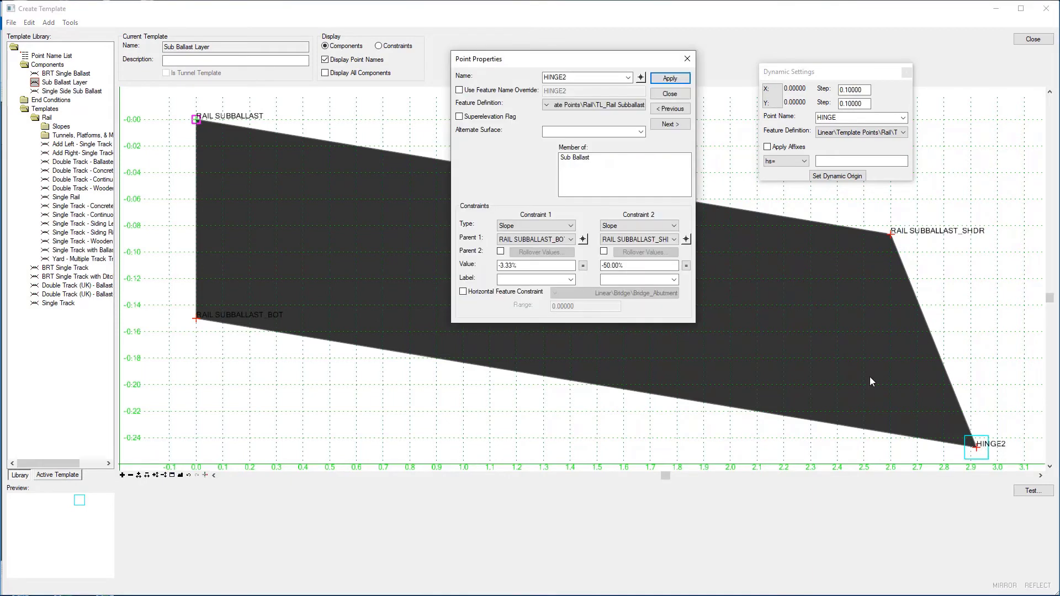
click(629, 79)
drag(629, 102, 637, 293)
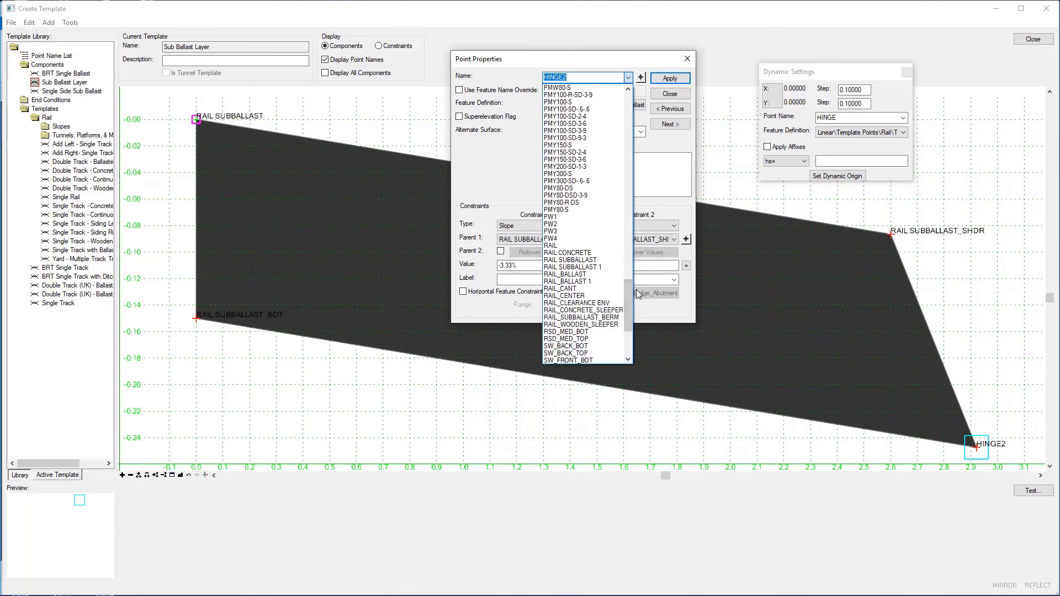
click(585, 260)
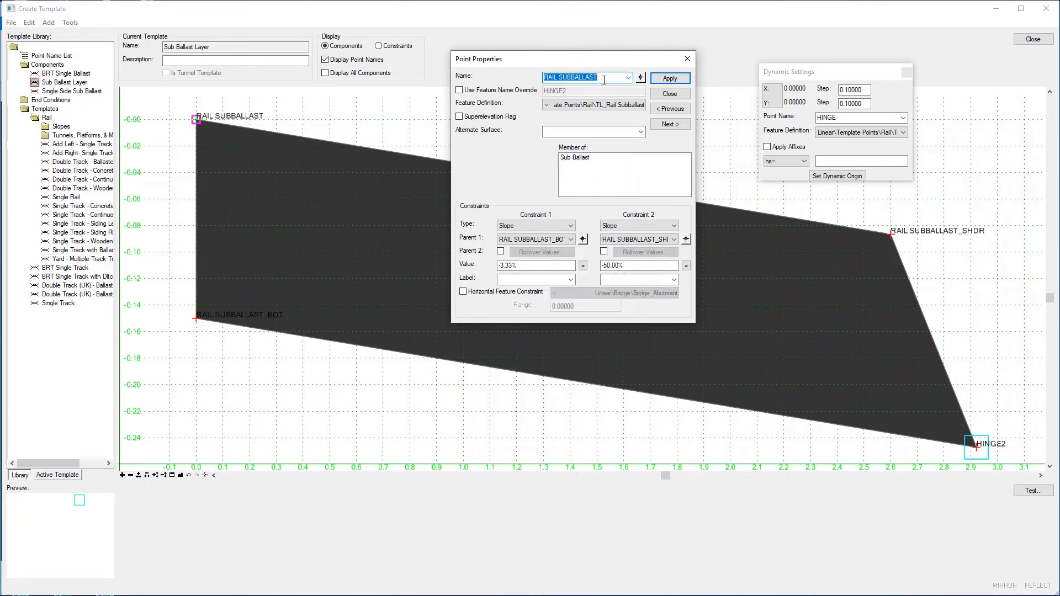
click(604, 79)
text(_SHDR BOT)
click(670, 77)
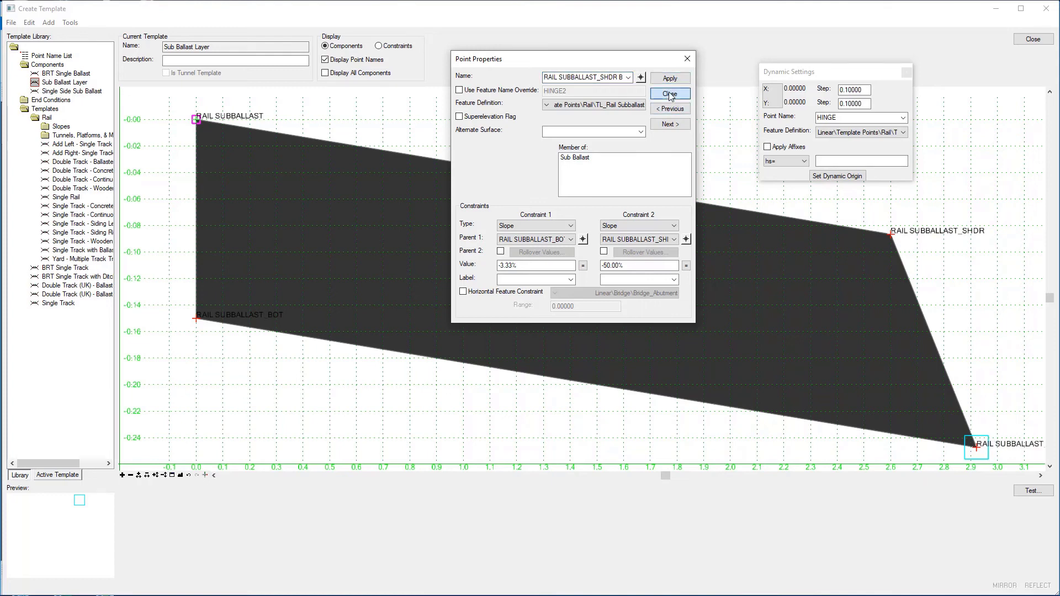
click(670, 93)
click(11, 23)
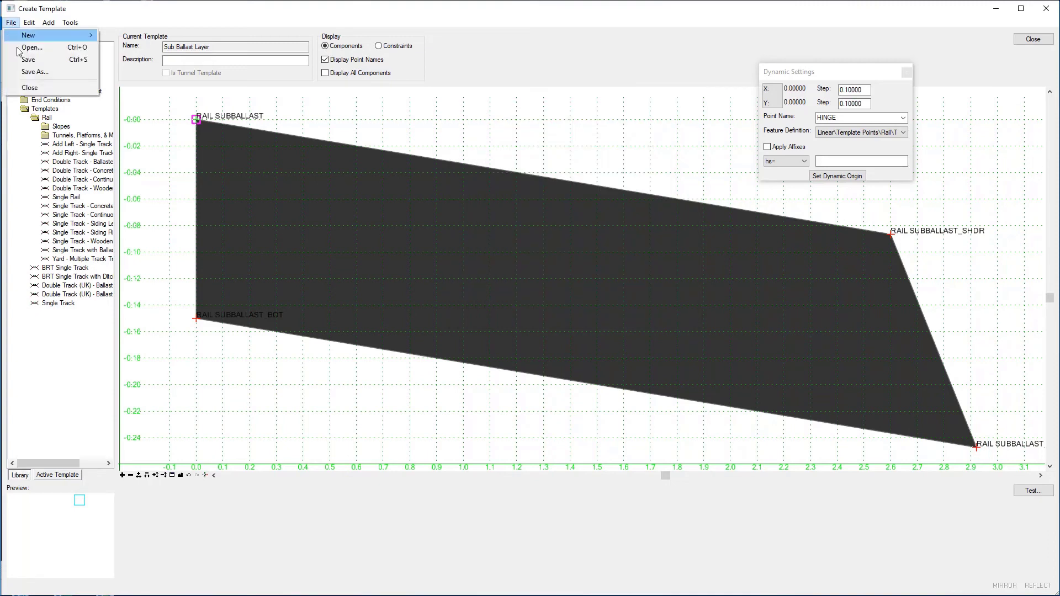
click(22, 60)
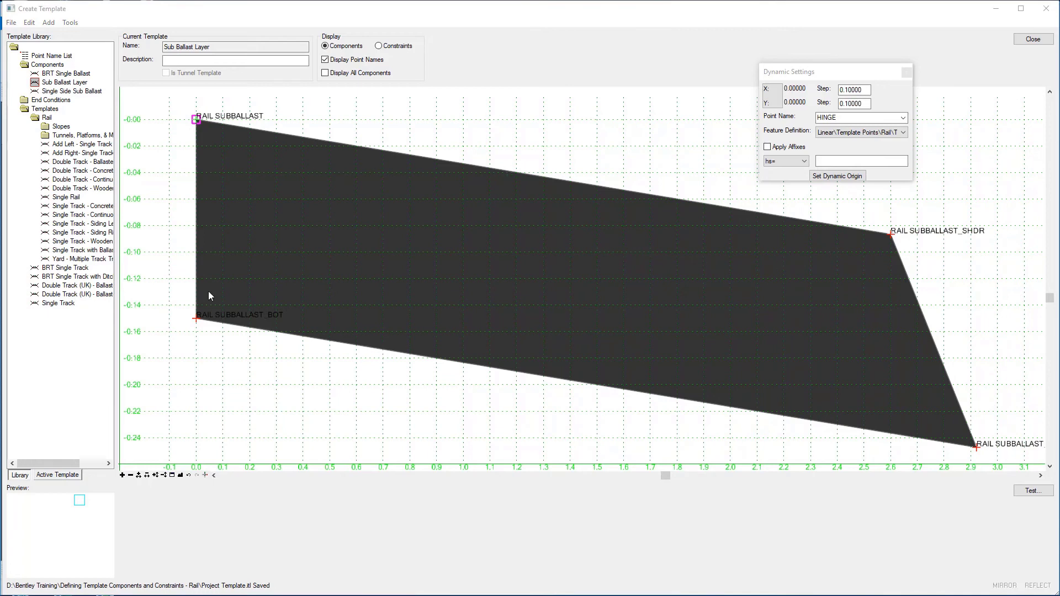
Review the layer's constraints, then label the slope constraint of point RAIL SUBBALLAST_SHDR "Sub Ballast Slope" and apply it.
click(379, 46)
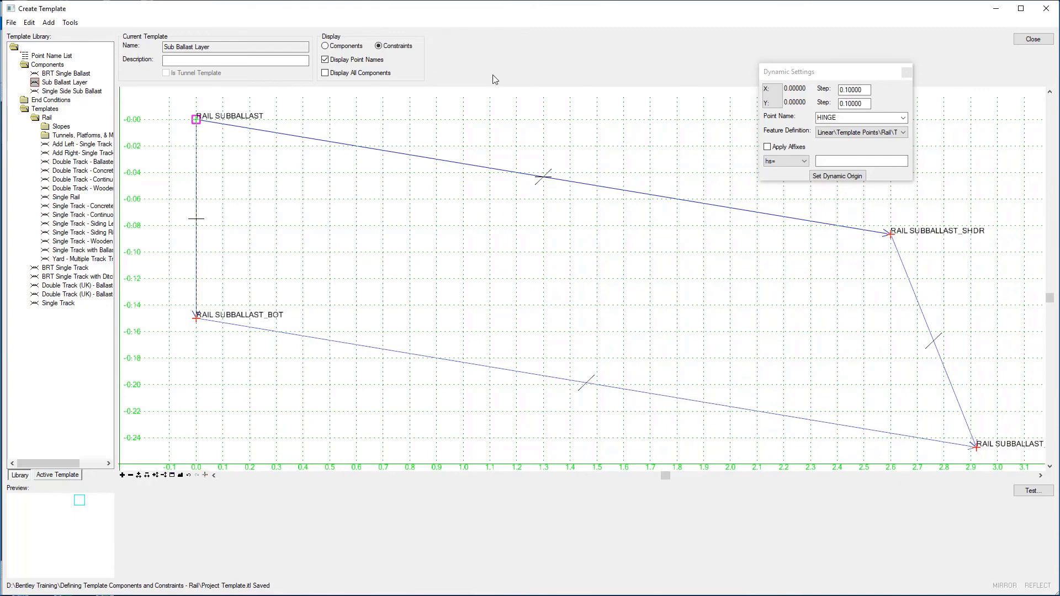
click(326, 47)
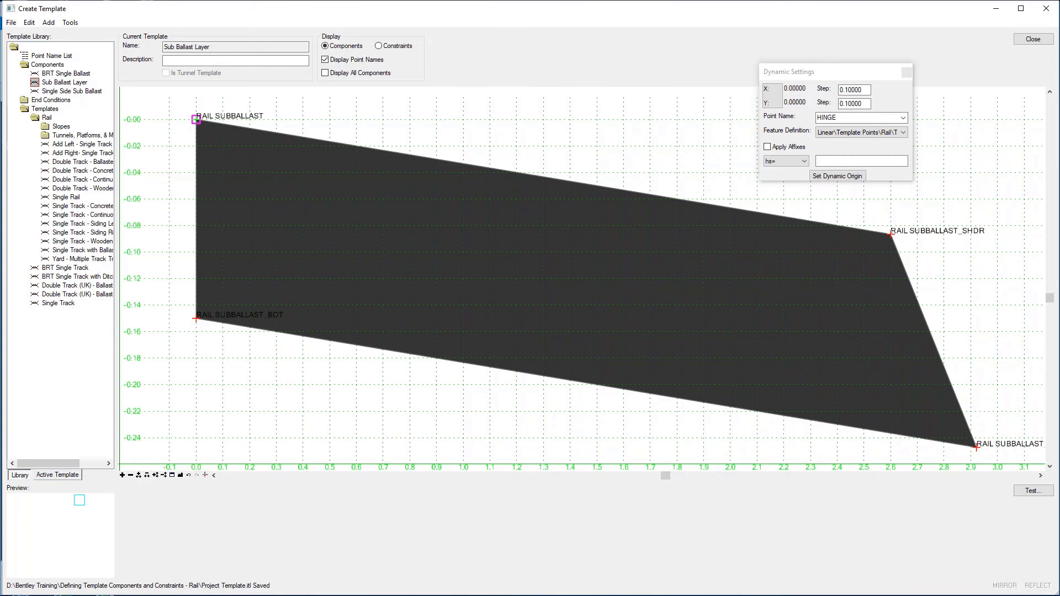
double_click(889, 236)
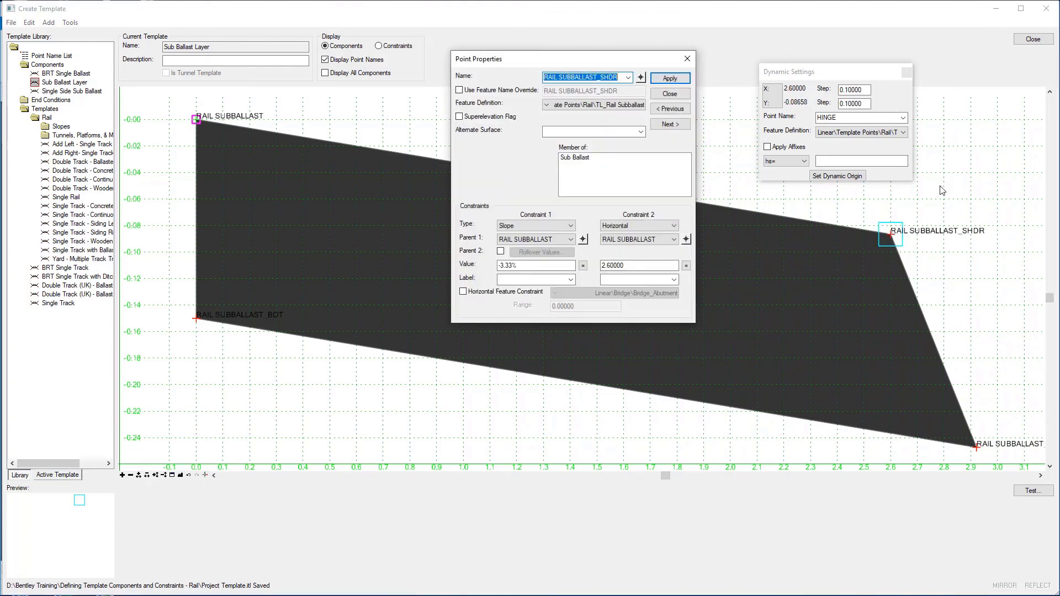
click(513, 280)
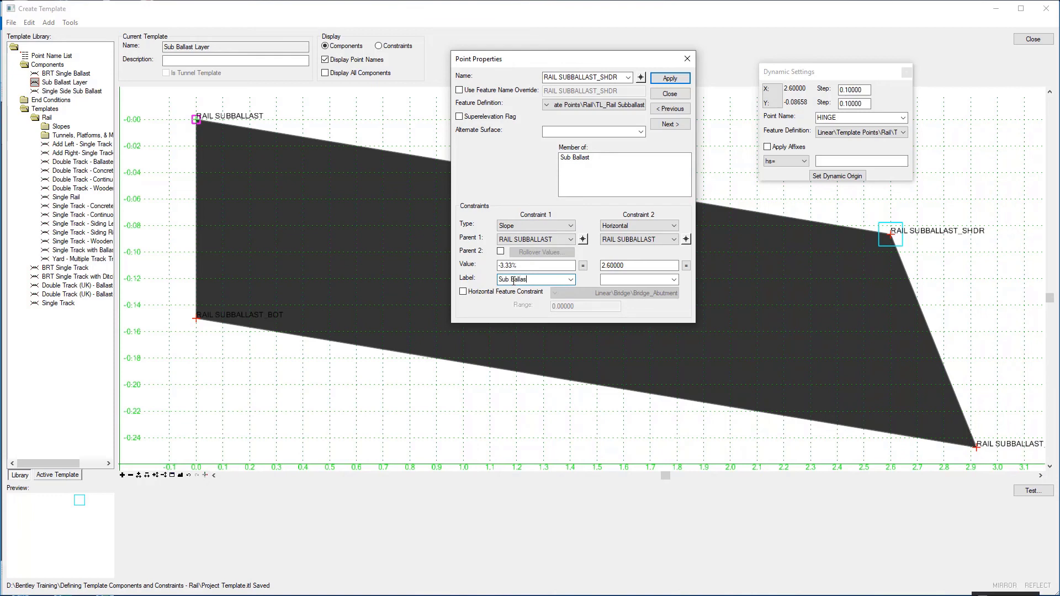
text(Sub Ballast Slope)
click(667, 79)
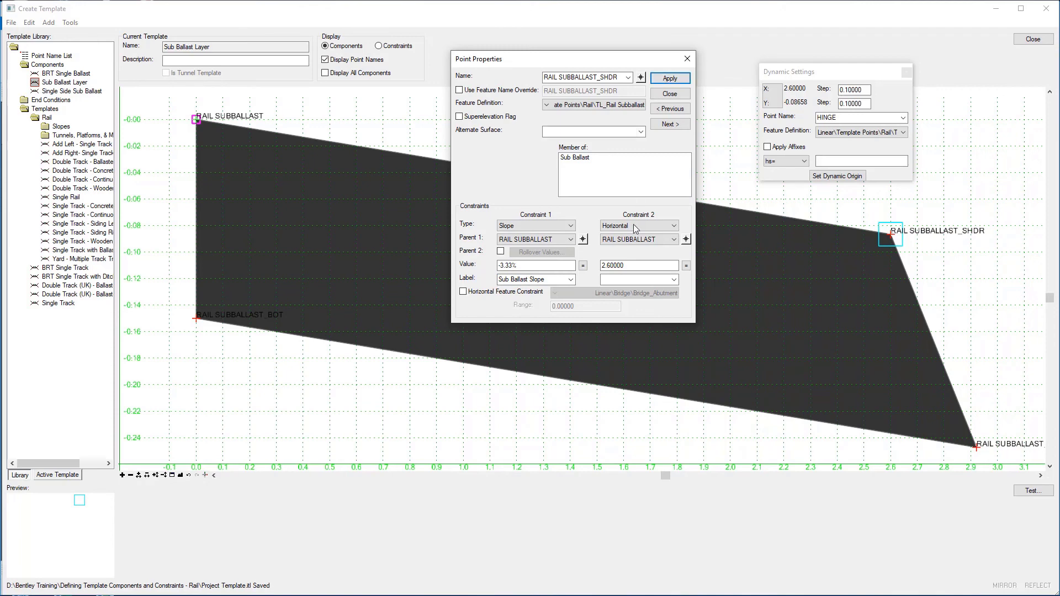
Label the horizontal constraint of RAIL SUBBALLAST_SHDR "Sub Ballast Width", apply it and close the point properties.
click(627, 280)
text(Sub Ballast Width)
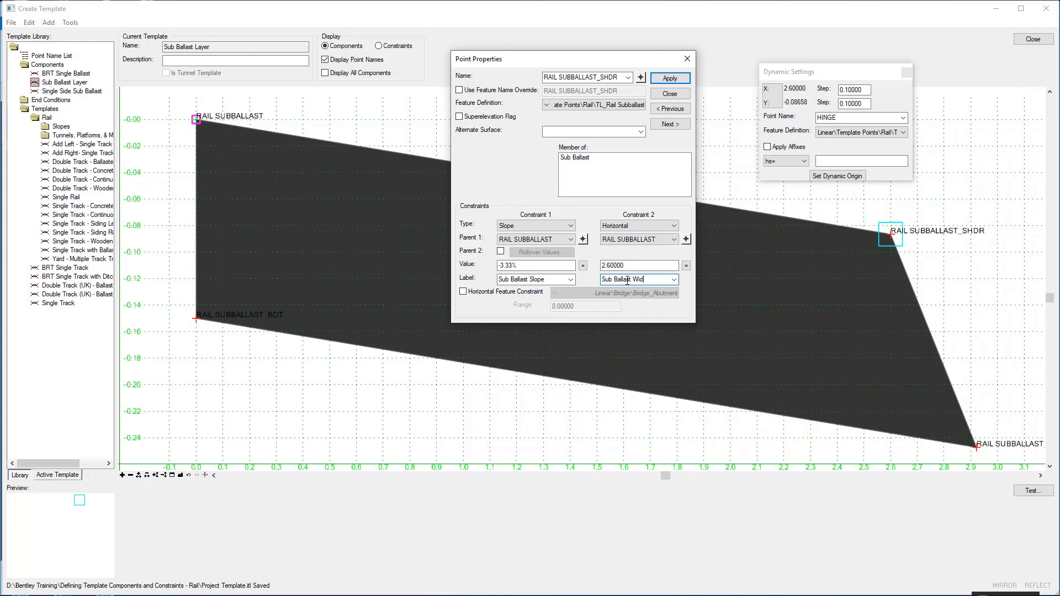
click(669, 78)
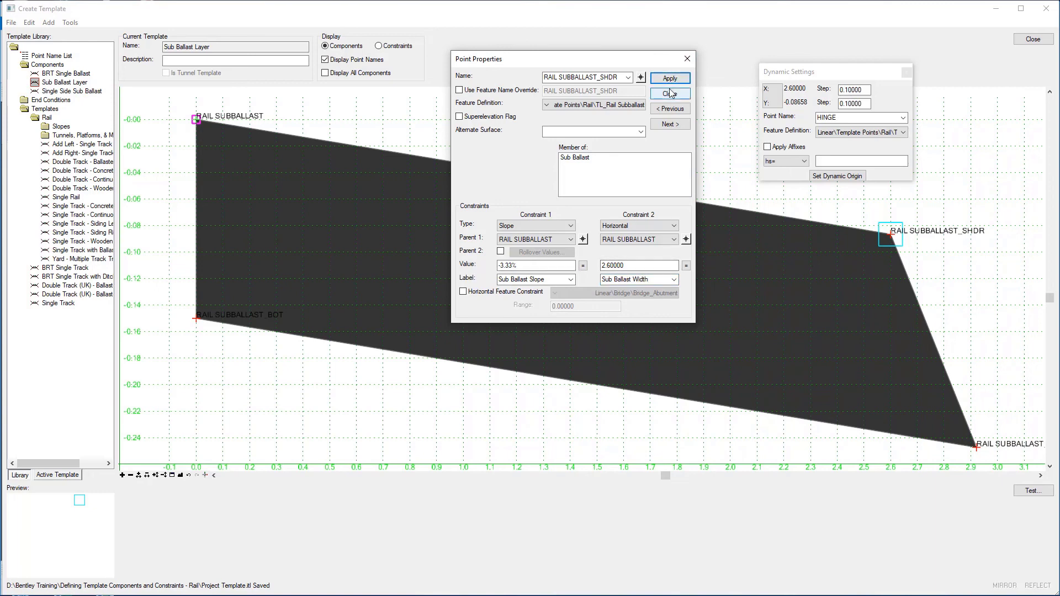
click(670, 94)
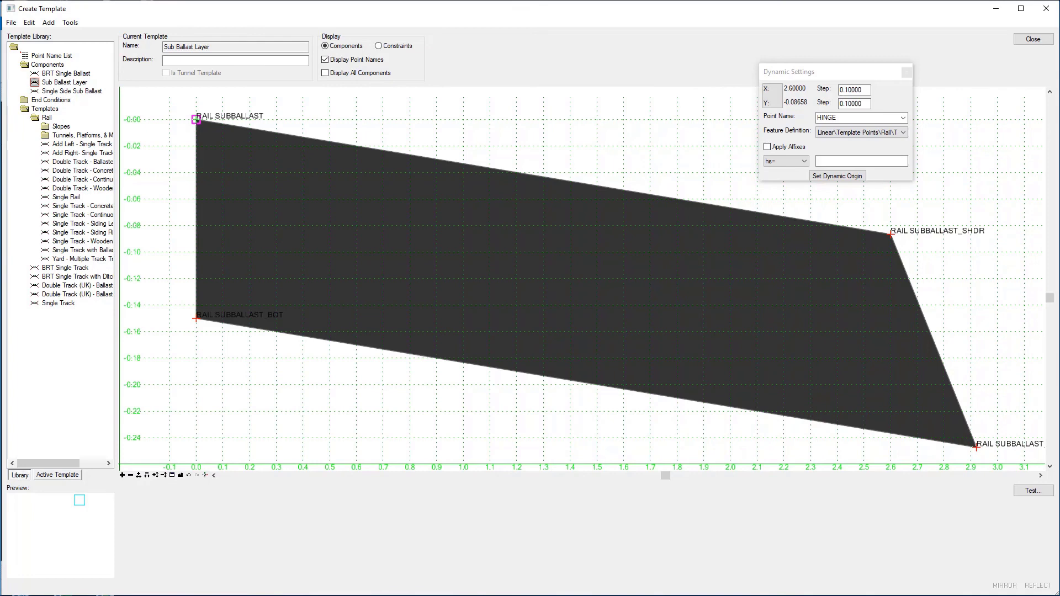
Assign the existing Sub Ballast Slope label to the first slope constraint of RAIL SUBBALLAST_SHDR BOT, apply it and save the template library.
middle_drag(969, 343, 837, 280)
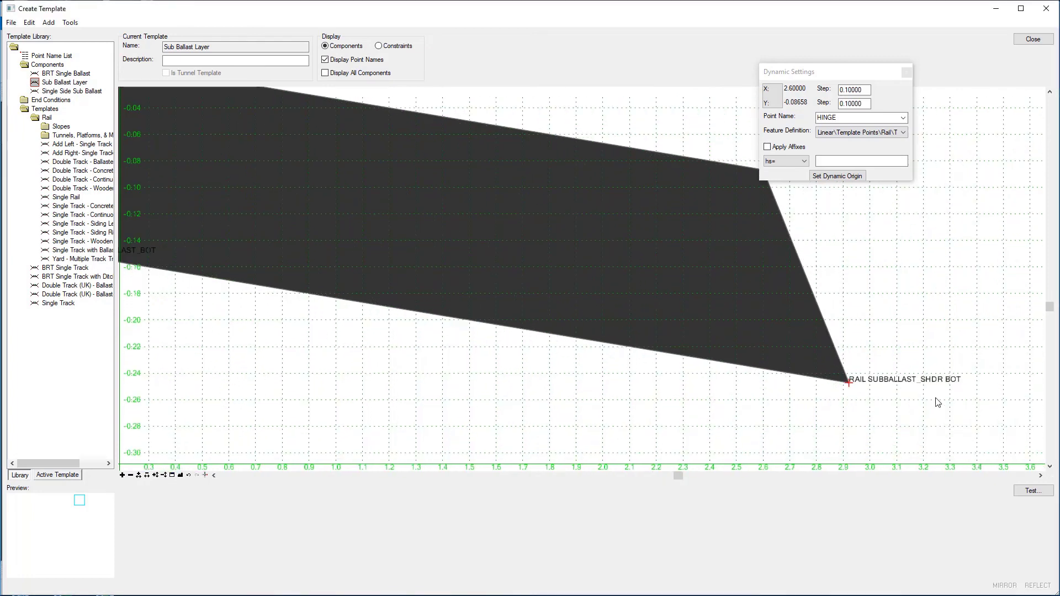
double_click(894, 429)
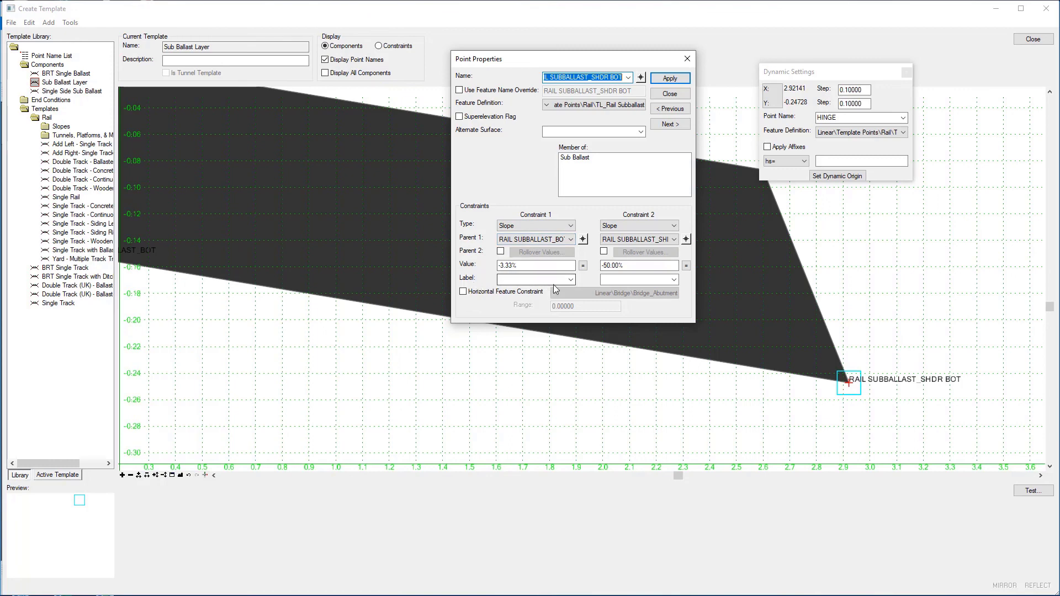
click(571, 278)
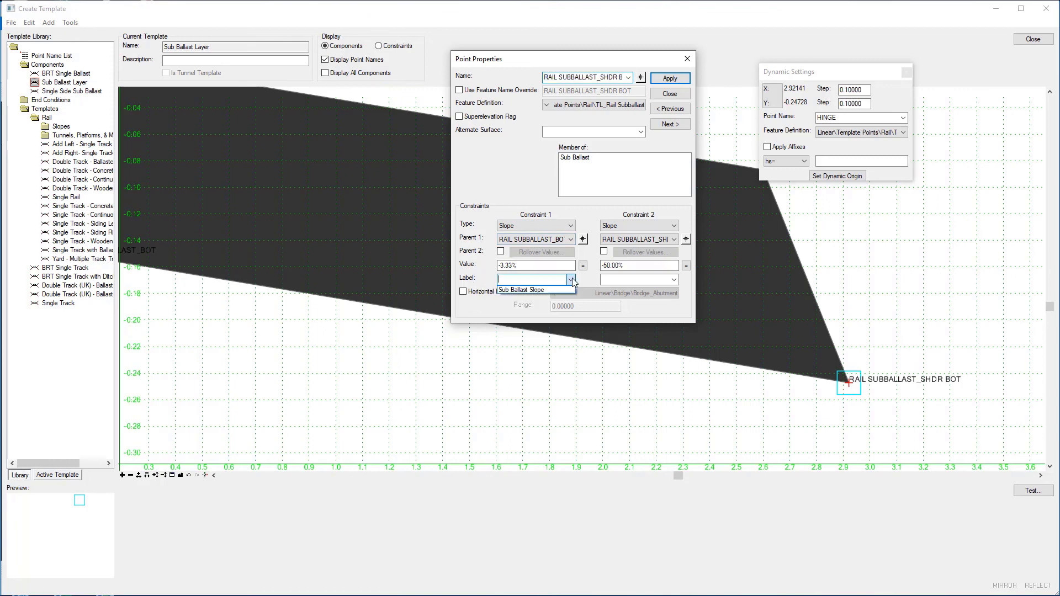
click(537, 290)
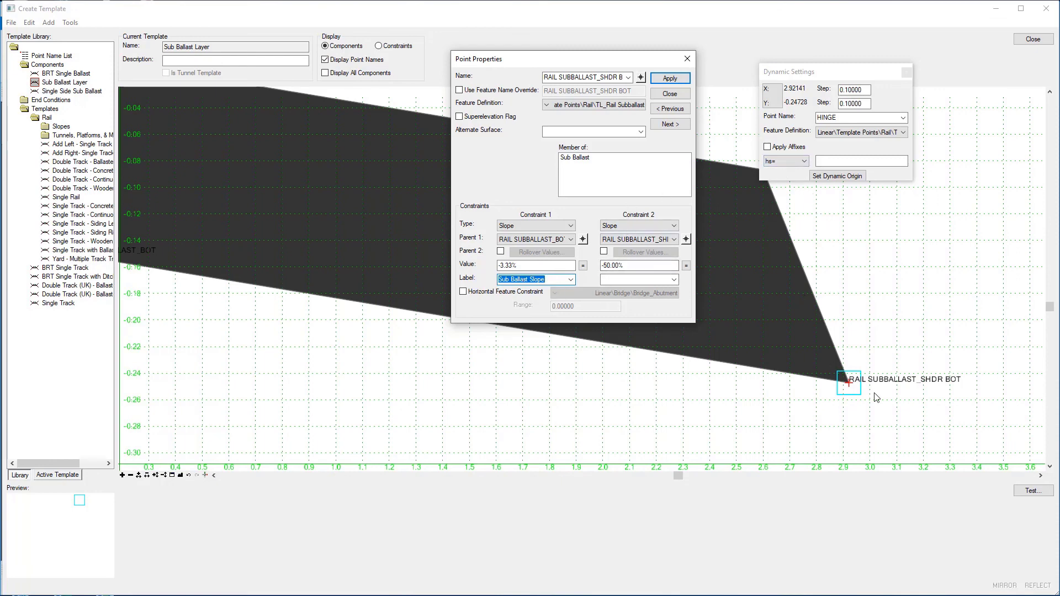
click(669, 78)
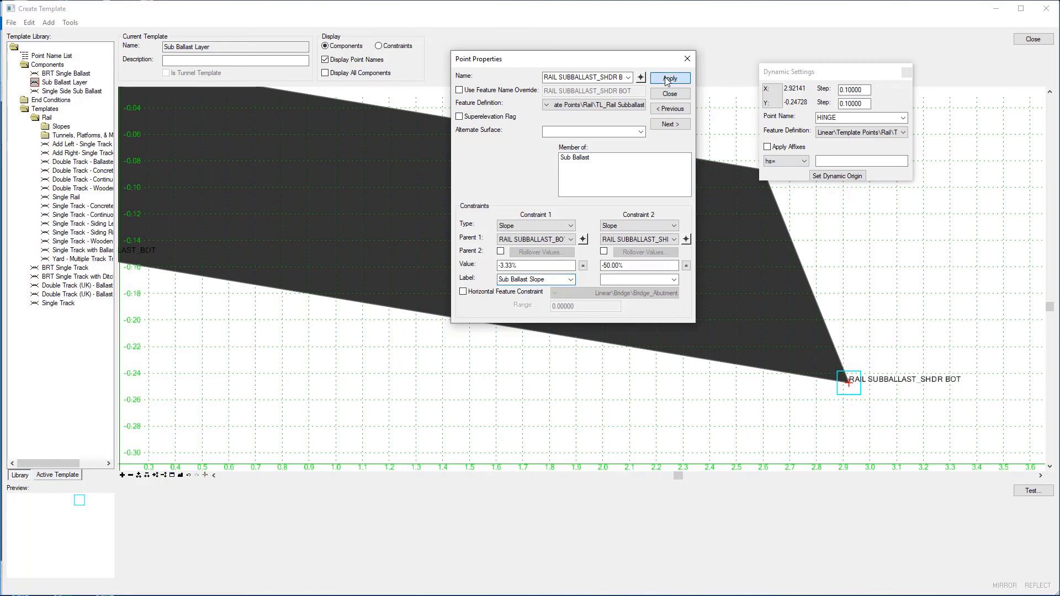
click(668, 94)
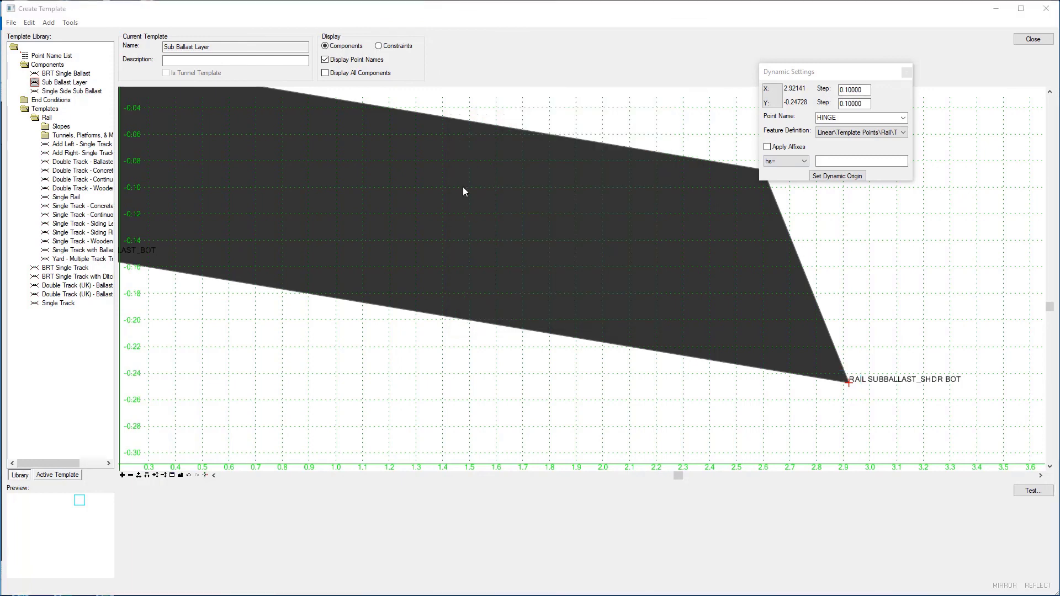
click(11, 22)
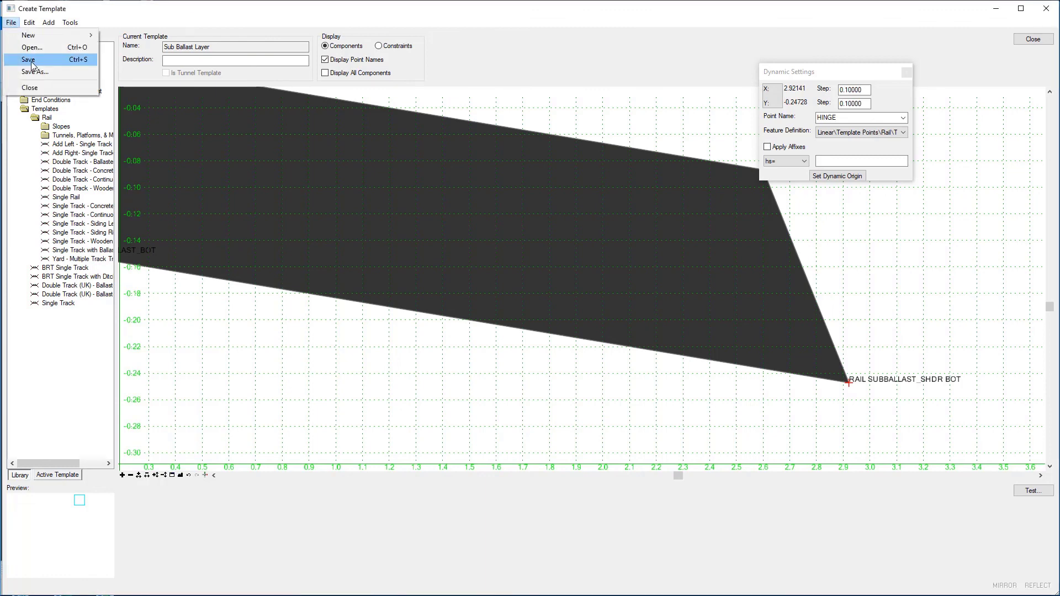
click(34, 59)
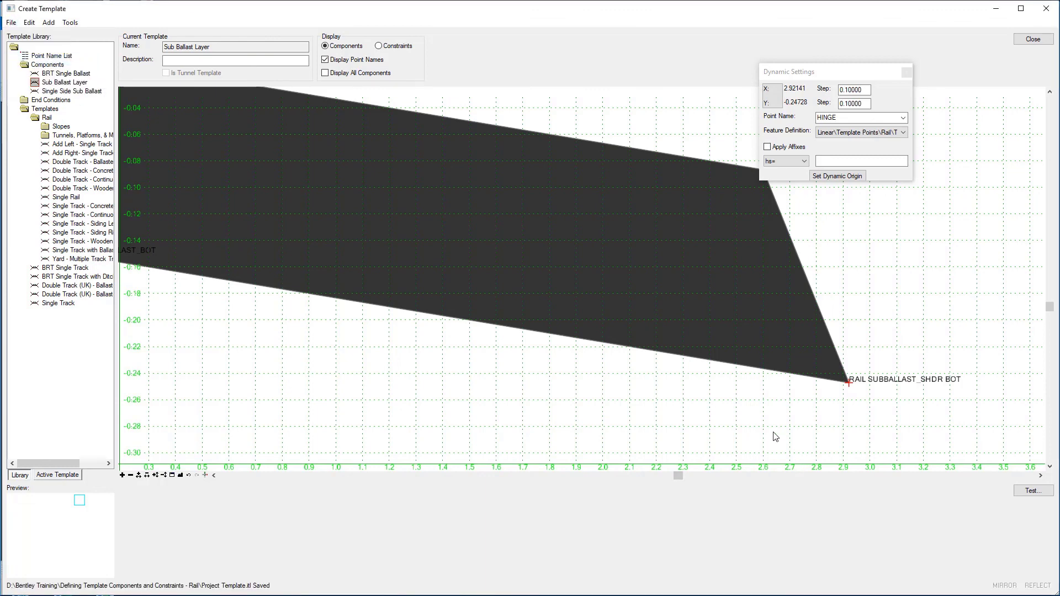